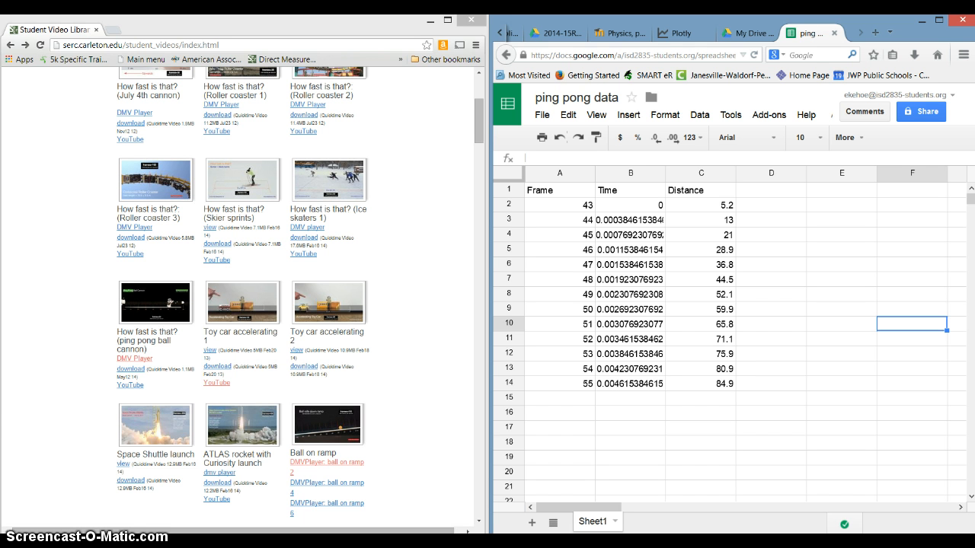
Open the ping pong ball cannon video in the DMV Player, play it through the can impact and pause it
{"action": "left_click", "coordinate": [133, 358]}
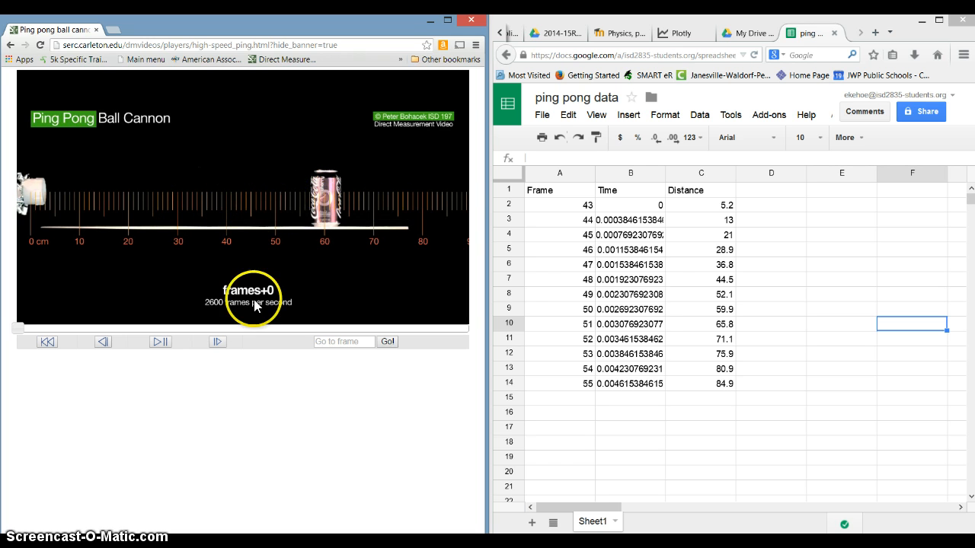
{"action": "left_click", "coordinate": [215, 344]}
{"action": "left_click", "coordinate": [216, 344]}
{"action": "left_click", "coordinate": [216, 344]}
{"action": "left_click", "coordinate": [169, 349]}
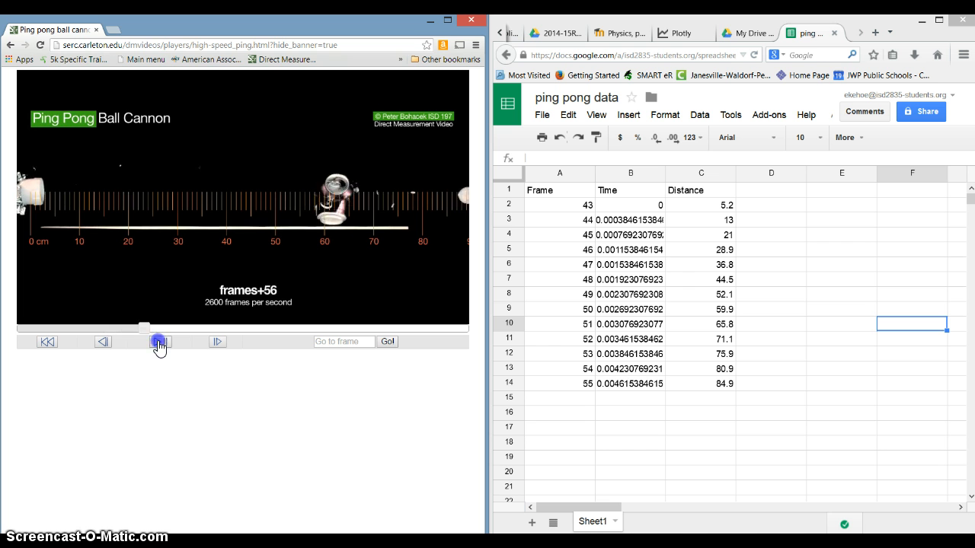
{"action": "left_click", "coordinate": [159, 346]}
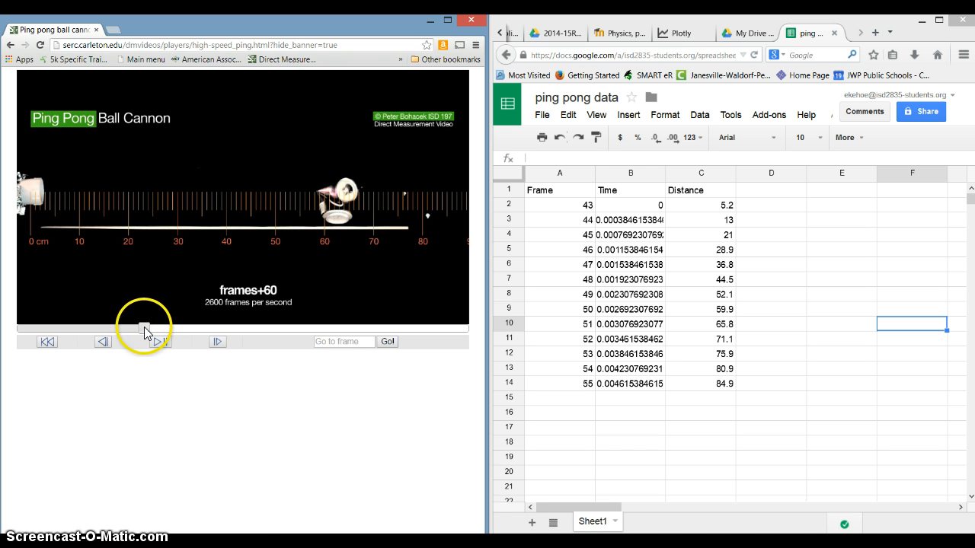
Rewind the video to frame 44 and advance it frame by frame to frame 46
{"action": "left_click_drag", "start_coordinate": [145, 328], "coordinate": [120, 328]}
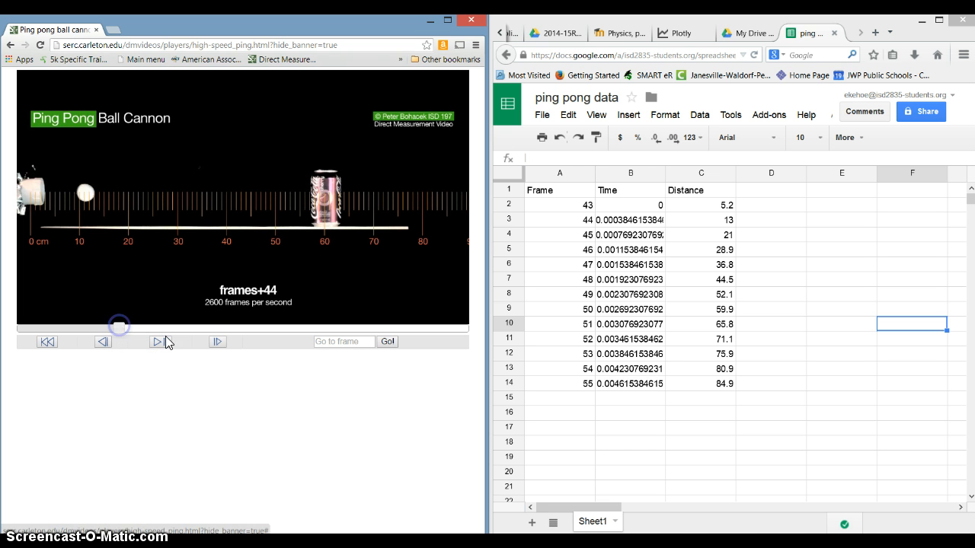
{"action": "left_click", "coordinate": [215, 343]}
{"action": "left_click", "coordinate": [215, 343]}
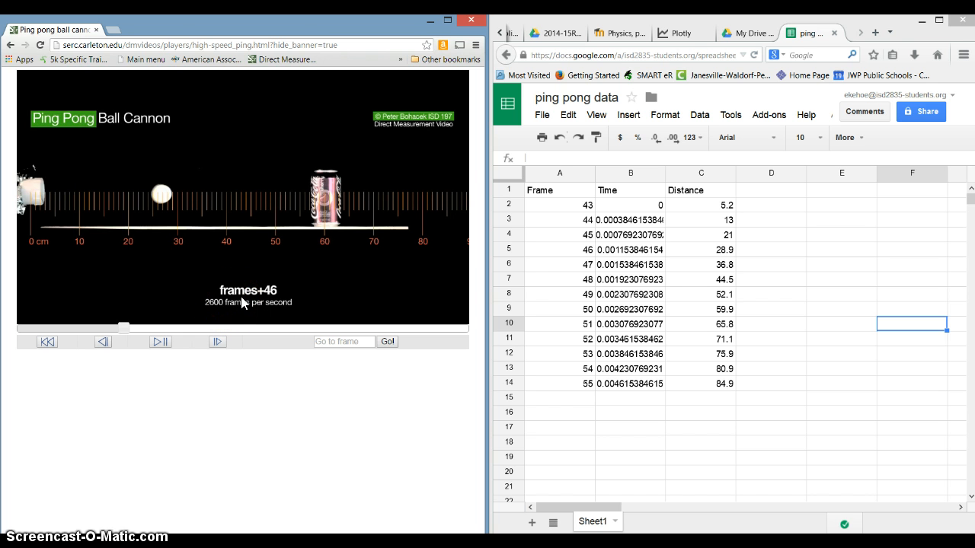
Select the first frame number in the table and step the video back to the matching frame 43
{"action": "left_click", "coordinate": [573, 202]}
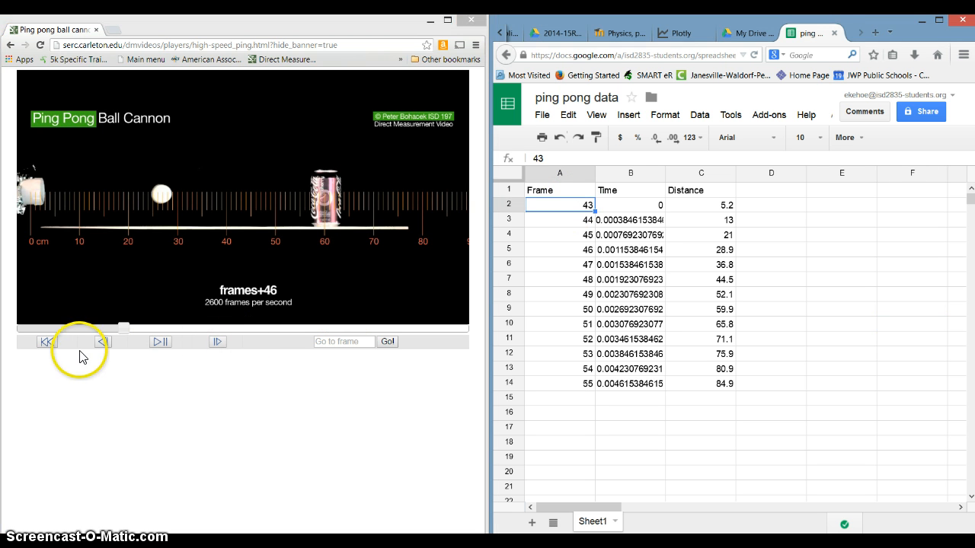
{"action": "left_click", "coordinate": [102, 342]}
{"action": "left_click", "coordinate": [99, 344]}
{"action": "left_click", "coordinate": [100, 343]}
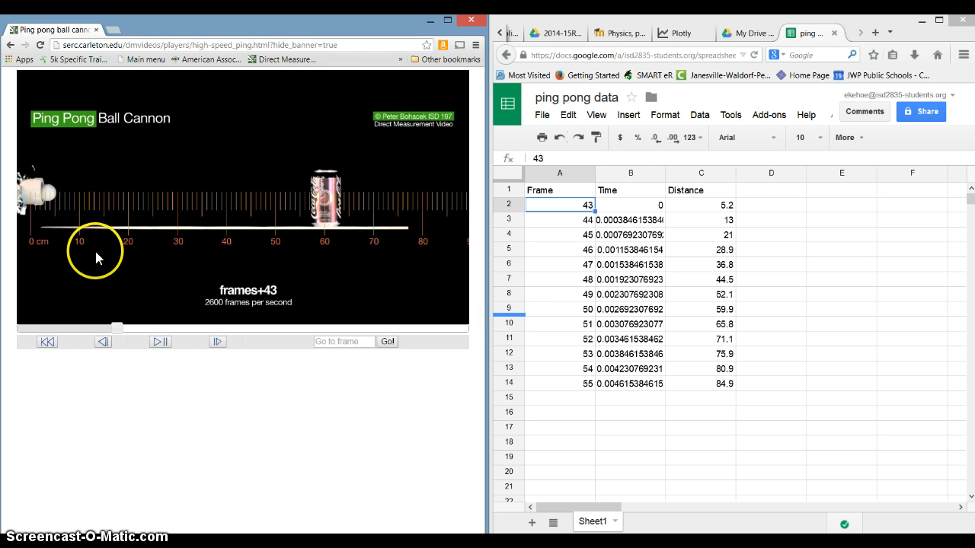
Step the video forward from frame 43 to frame 55 to follow the ball's position along the ruler
{"action": "left_click", "coordinate": [215, 344]}
{"action": "left_click", "coordinate": [215, 344]}
{"action": "left_click", "coordinate": [216, 344]}
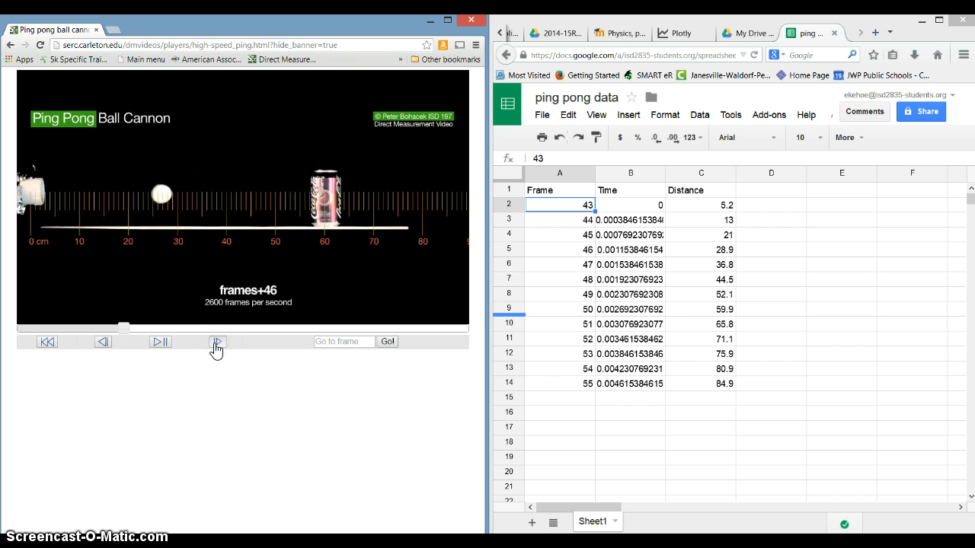
{"action": "left_click", "coordinate": [215, 344]}
{"action": "left_click", "coordinate": [216, 343]}
{"action": "left_click", "coordinate": [215, 343]}
{"action": "left_click", "coordinate": [215, 343]}
{"action": "left_click", "coordinate": [216, 344]}
{"action": "left_click", "coordinate": [215, 343]}
{"action": "left_click", "coordinate": [215, 343]}
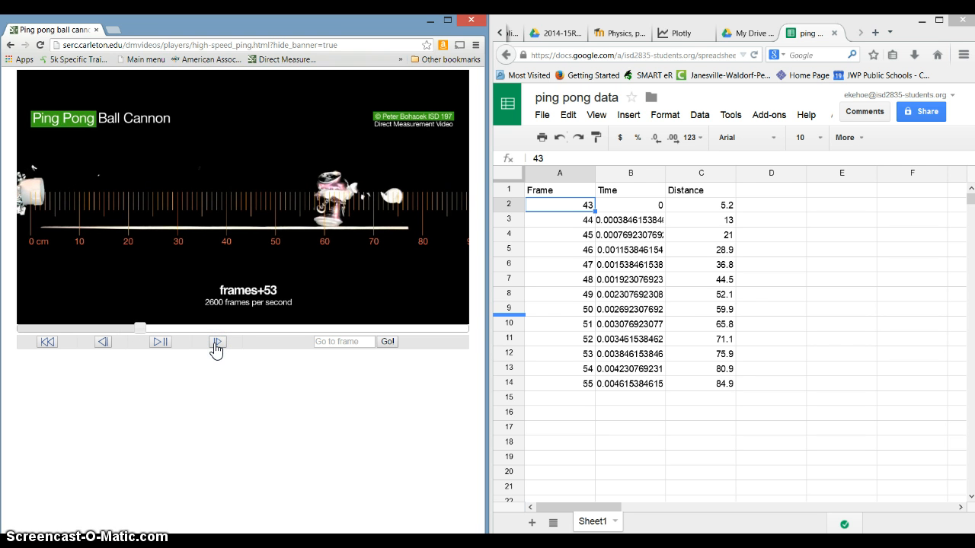
{"action": "left_click", "coordinate": [215, 344]}
{"action": "left_click", "coordinate": [216, 343]}
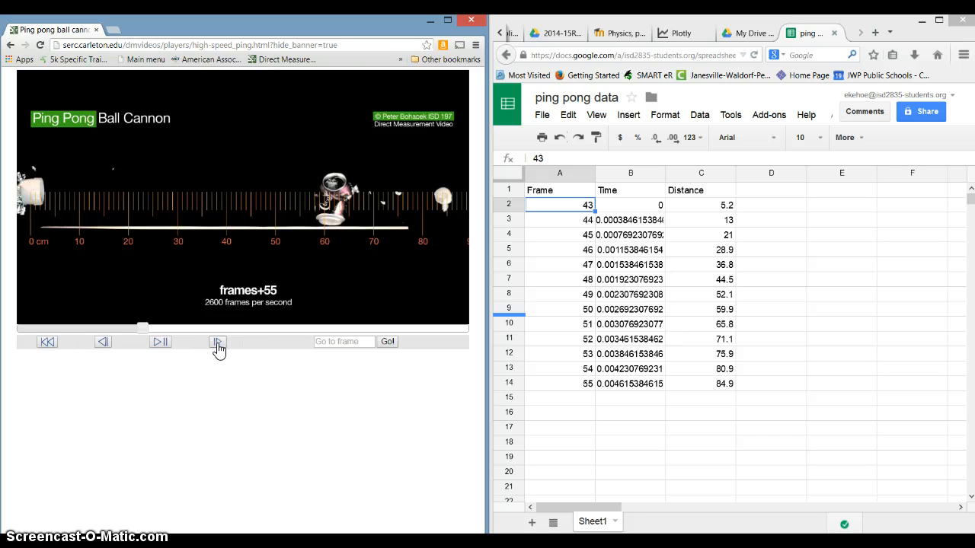
Clear the values in the Time column from B2 to B14
{"action": "left_click", "coordinate": [649, 205]}
{"action": "left_click_drag", "start_coordinate": [660, 295], "coordinate": [653, 392]}
{"action": "key", "text": "Delete"}
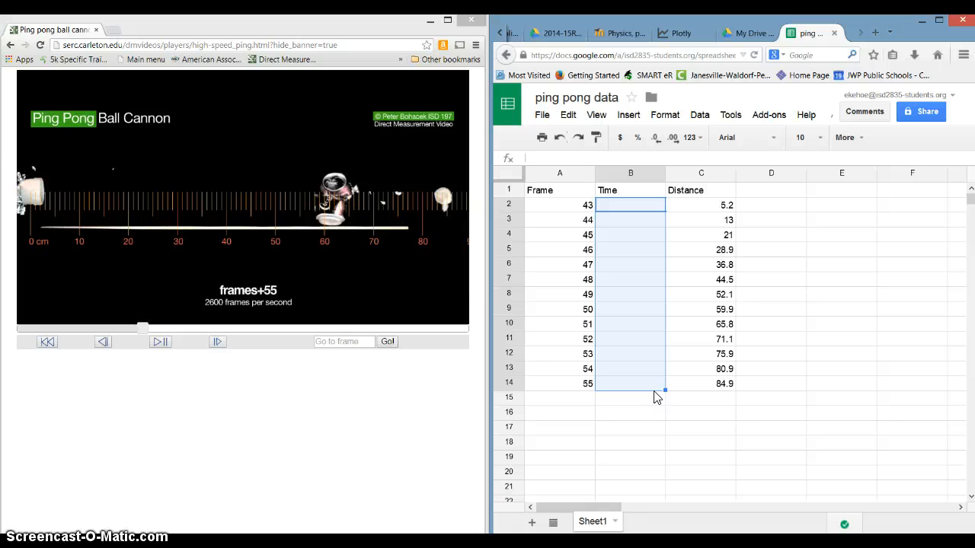
Enter the formula =(A2-43)/2600 in B2 to convert the frame number to time
{"action": "left_click", "coordinate": [624, 204]}
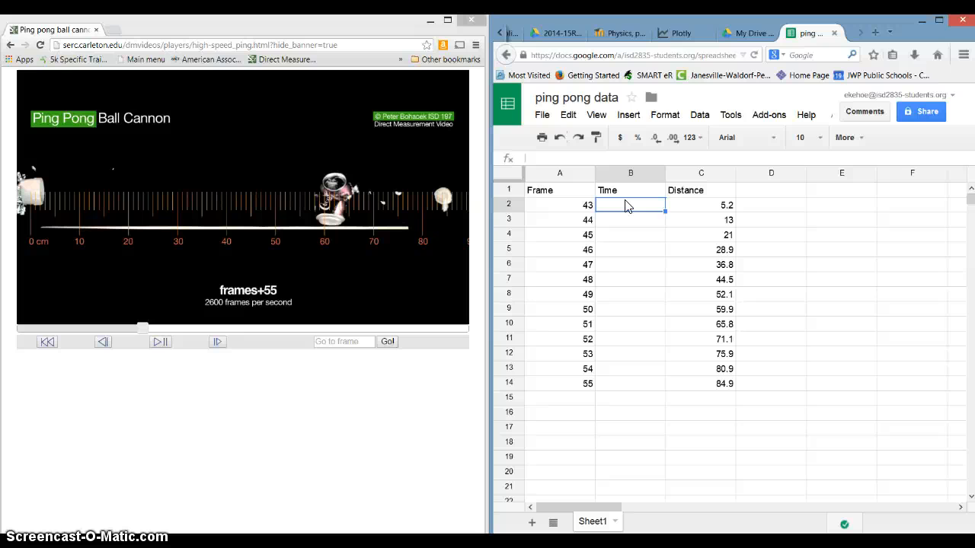
{"action": "type", "text": "="}
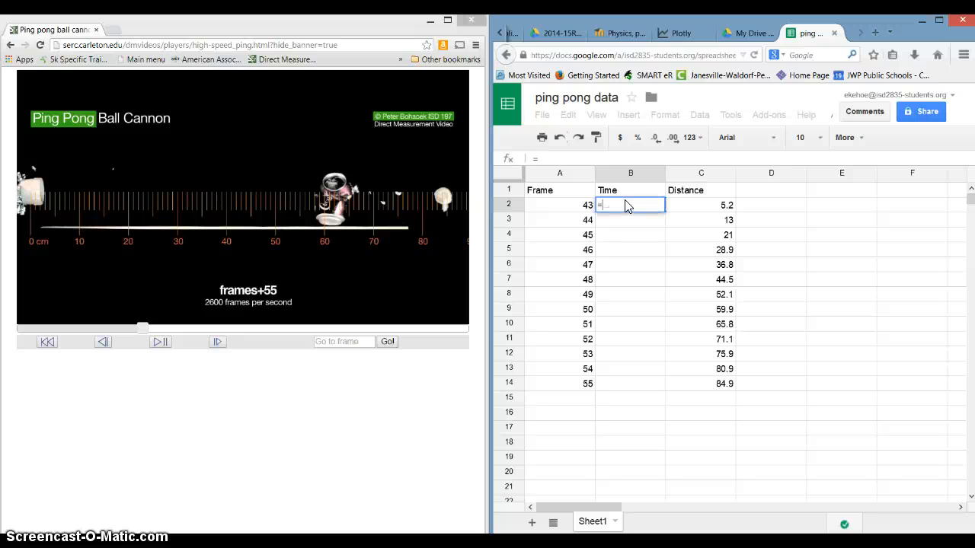
{"action": "type", "text": "("}
{"action": "left_click", "coordinate": [583, 204]}
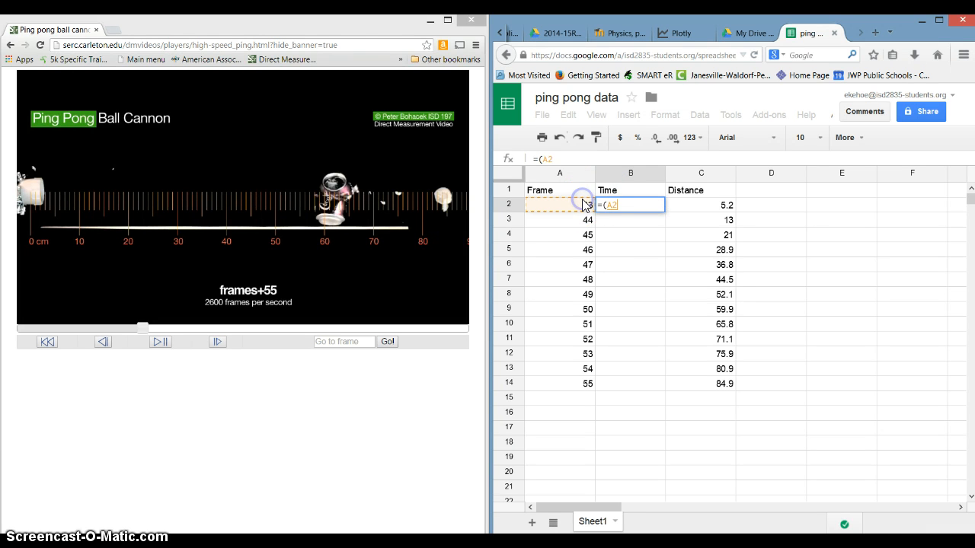
{"action": "type", "text": "-43"}
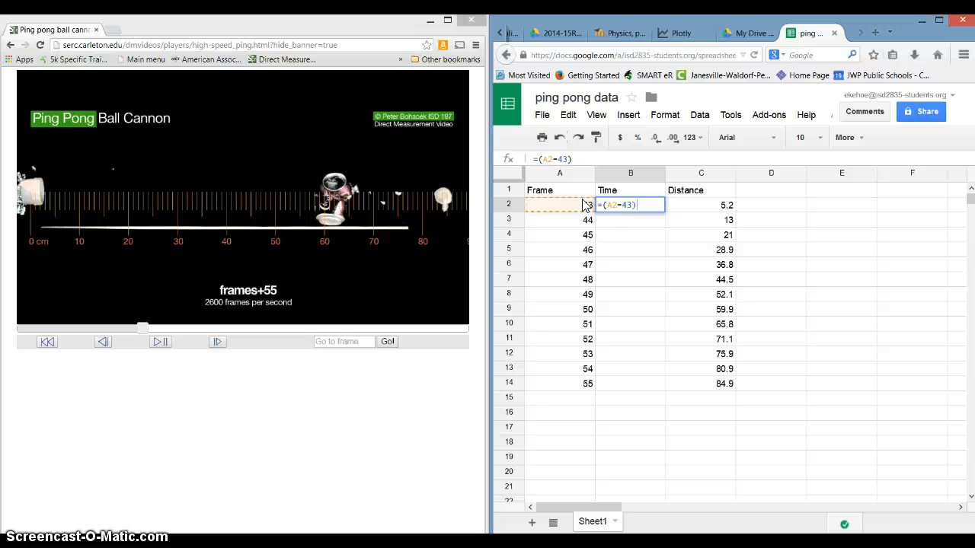
{"action": "type", "text": "/"}
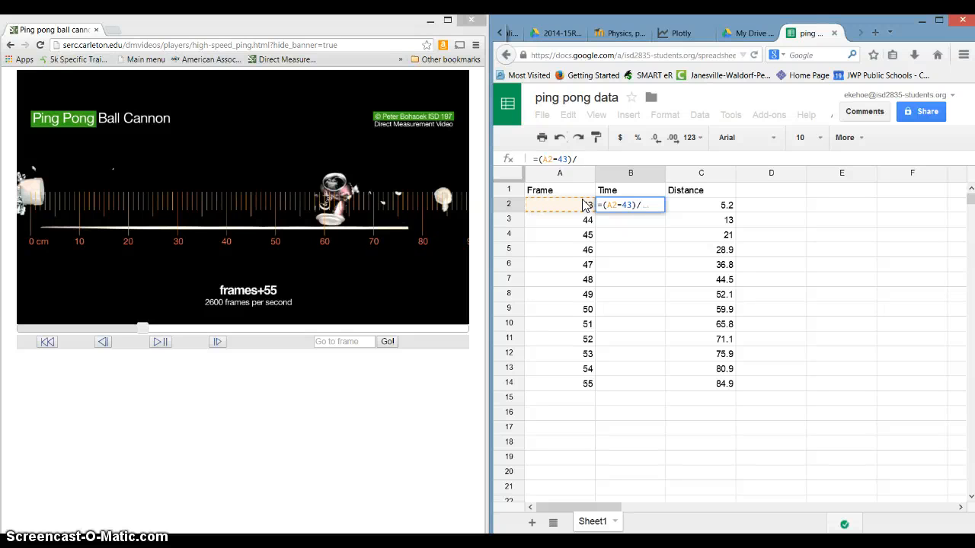
{"action": "type", "text": "2"}
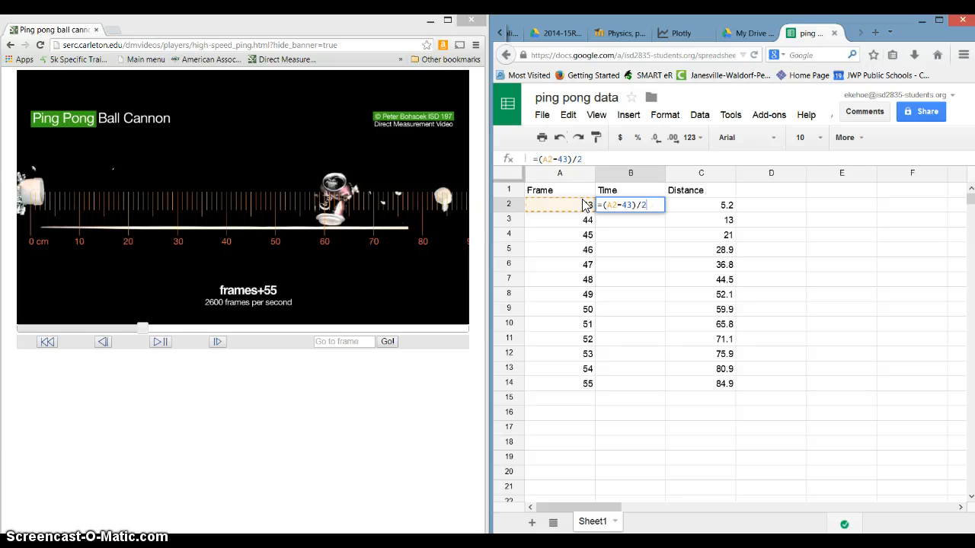
{"action": "type", "text": "600"}
{"action": "key", "text": "Return"}
Fill the time formula from B2 down through B14
{"action": "left_click", "coordinate": [609, 206]}
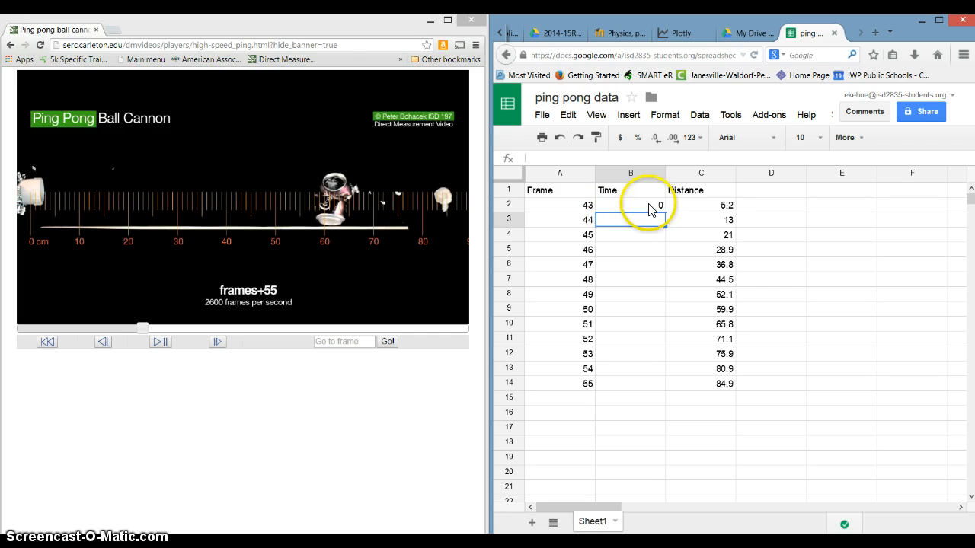
{"action": "left_click_drag", "start_coordinate": [649, 226], "coordinate": [647, 389]}
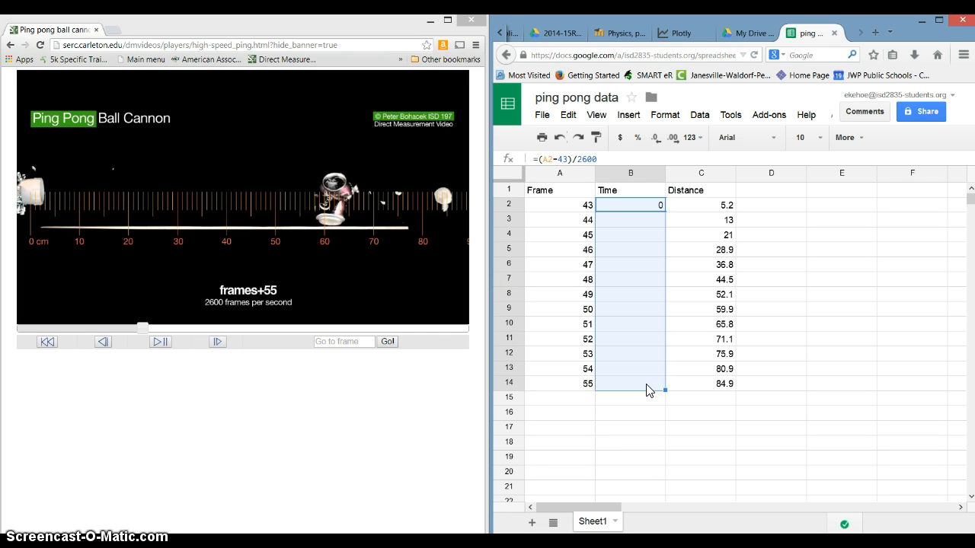
{"action": "key", "text": "ctrl+d"}
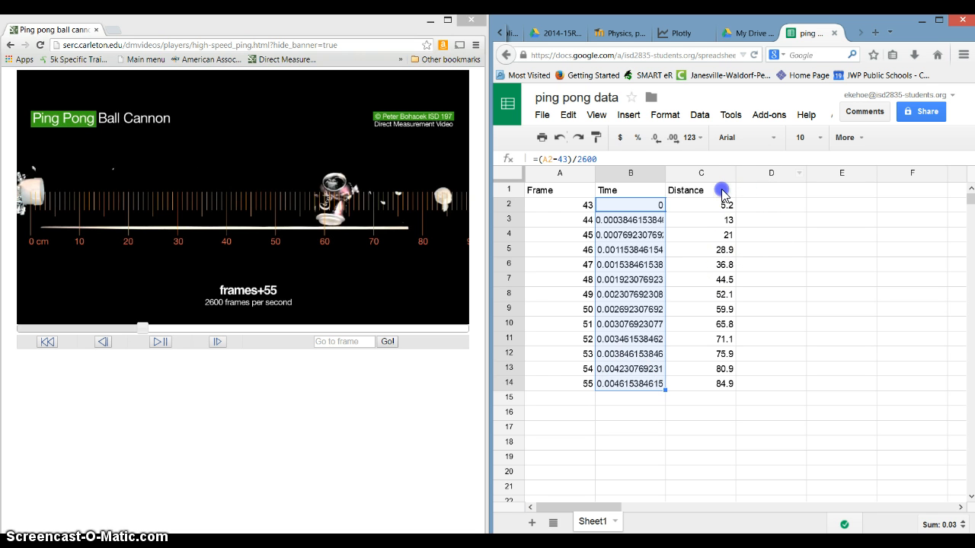
Add units to the column headings, making B1 "Time (s)" and C1 "Distance (cm)"
{"action": "left_click", "coordinate": [690, 192]}
{"action": "left_click", "coordinate": [644, 190]}
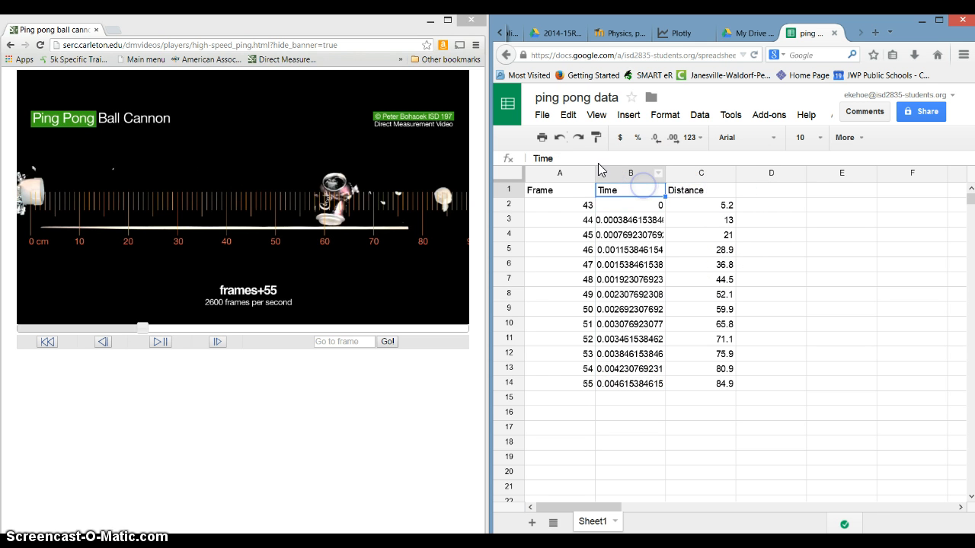
{"action": "left_click", "coordinate": [588, 157]}
{"action": "type", "text": "("}
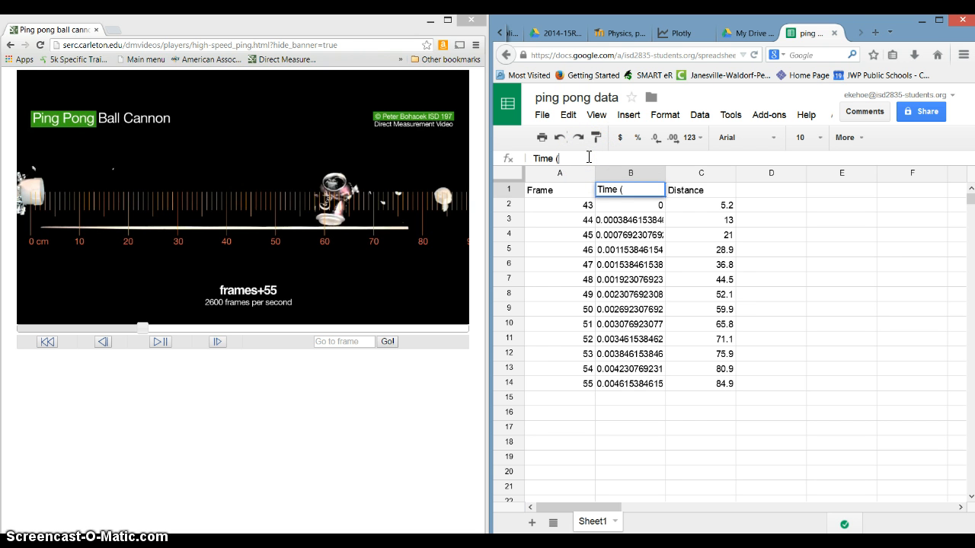
{"action": "type", "text": "s)"}
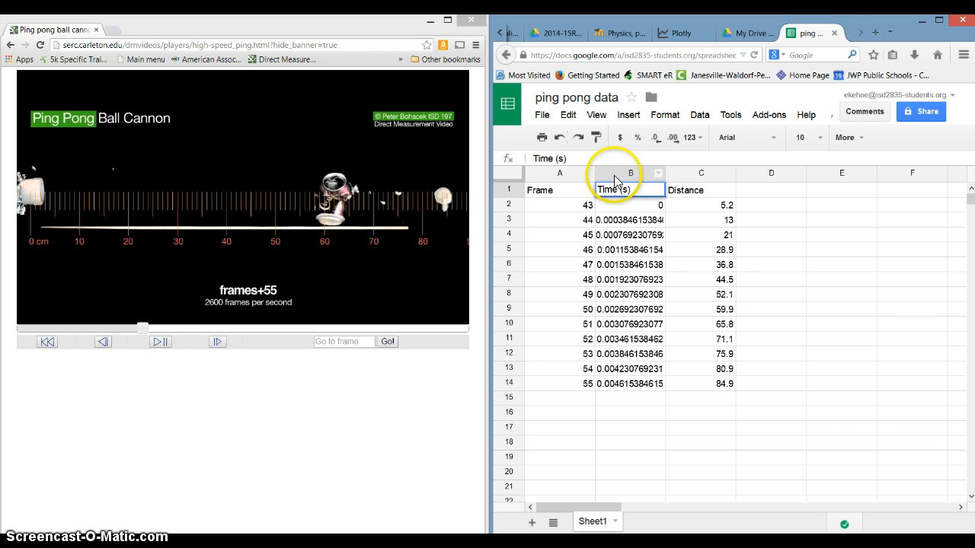
{"action": "left_click", "coordinate": [690, 189]}
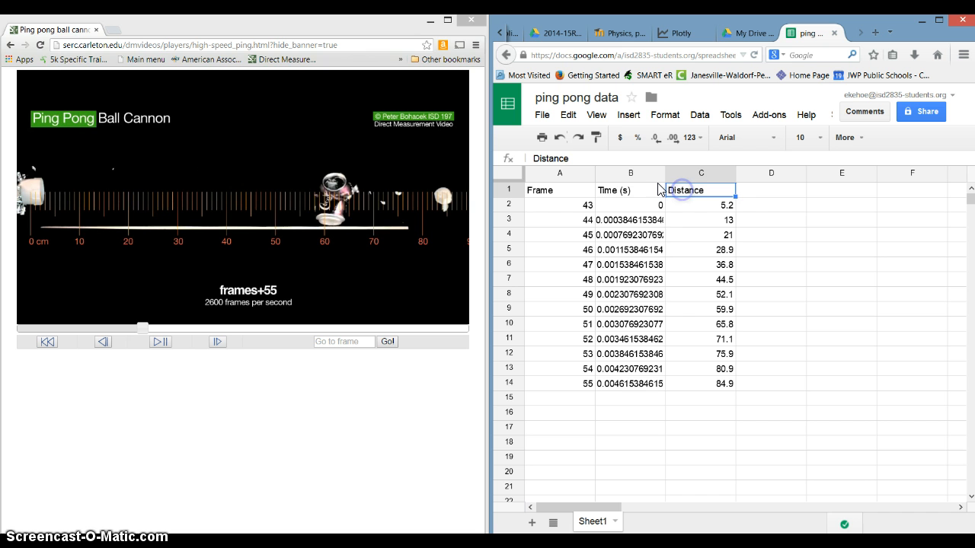
{"action": "left_click", "coordinate": [596, 157]}
{"action": "type", "text": "(cm)"}
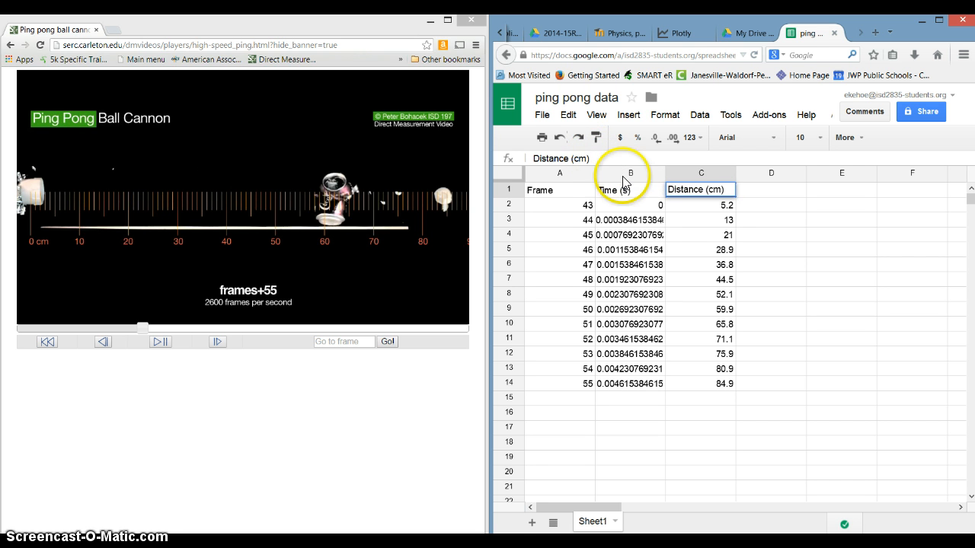
Enter the heading "Distance (m)" in cell D1
{"action": "left_click", "coordinate": [748, 196]}
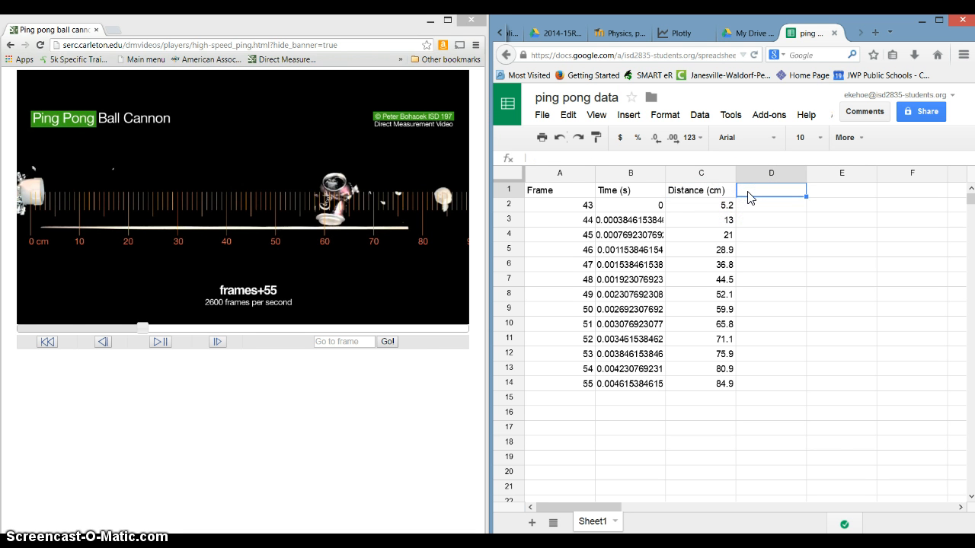
{"action": "double_click", "coordinate": [748, 196]}
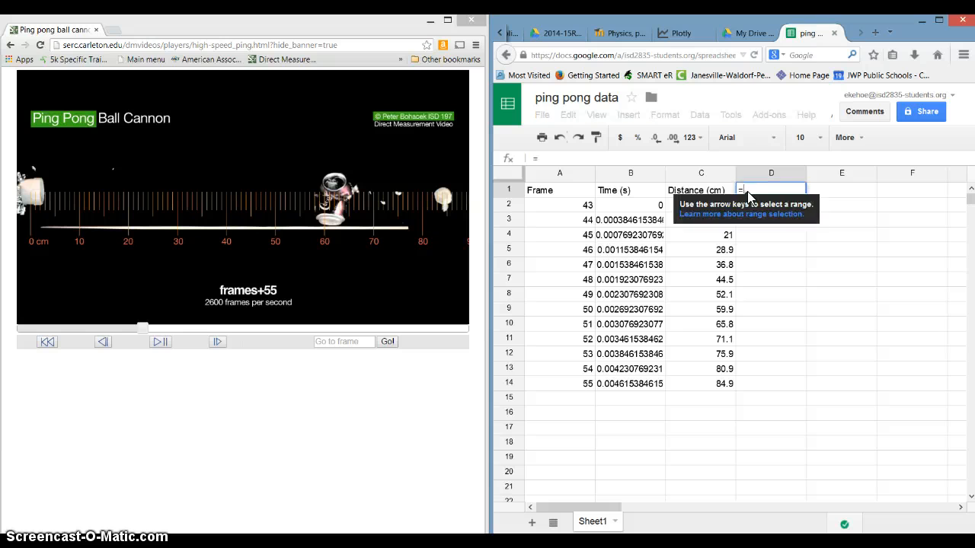
{"action": "type", "text": "Dist"}
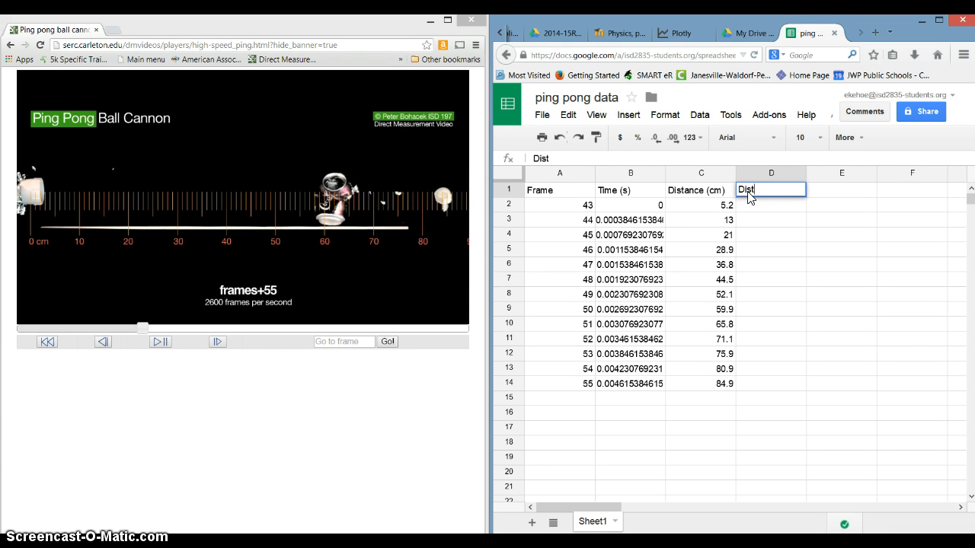
{"action": "type", "text": "ance (m)"}
{"action": "key", "text": "Return"}
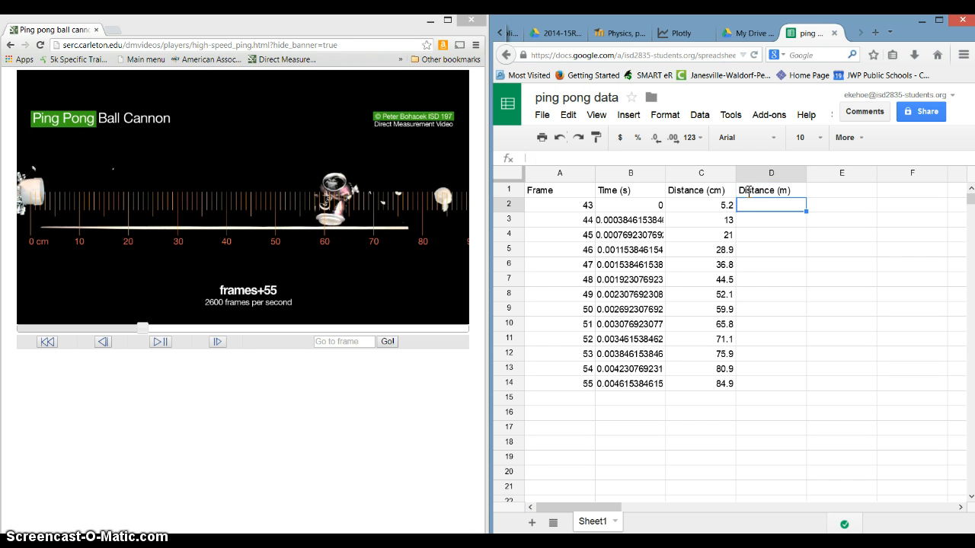
Enter the formula =C2/100 in D2 and fill it down through D14
{"action": "type", "text": "="}
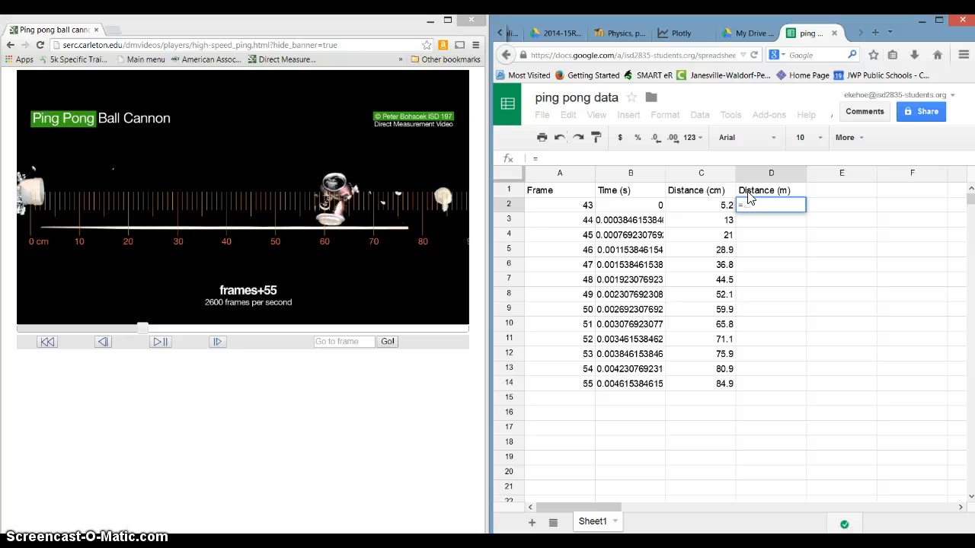
{"action": "left_click", "coordinate": [705, 205]}
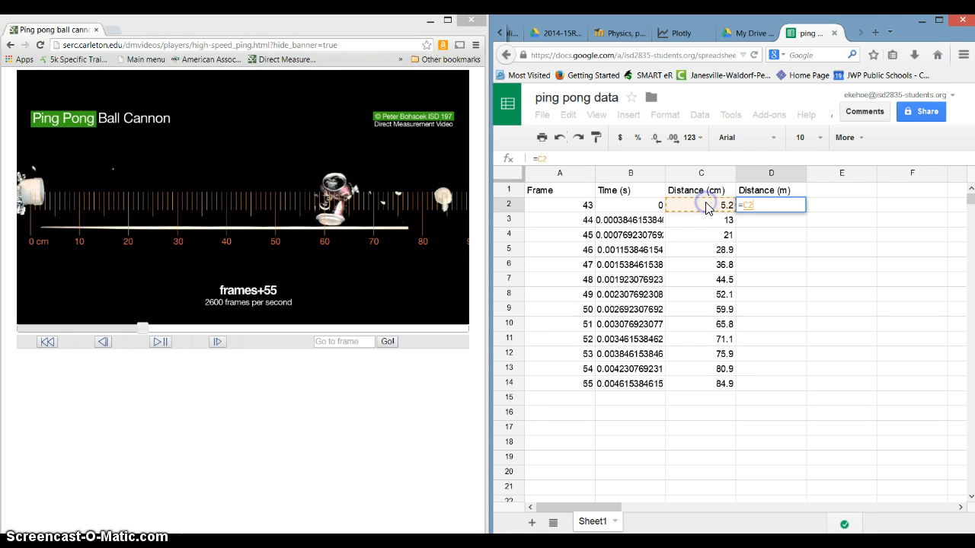
{"action": "type", "text": "/100"}
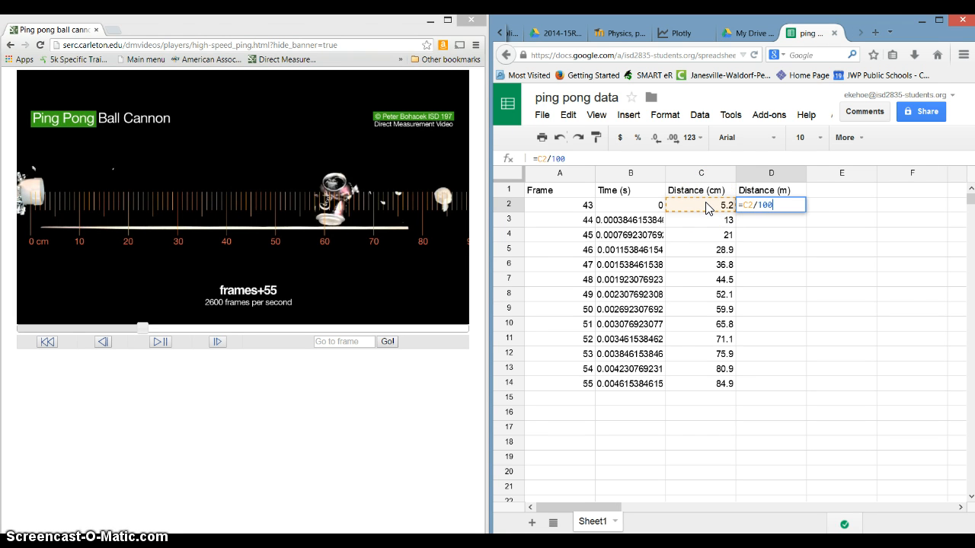
{"action": "key", "text": "Return"}
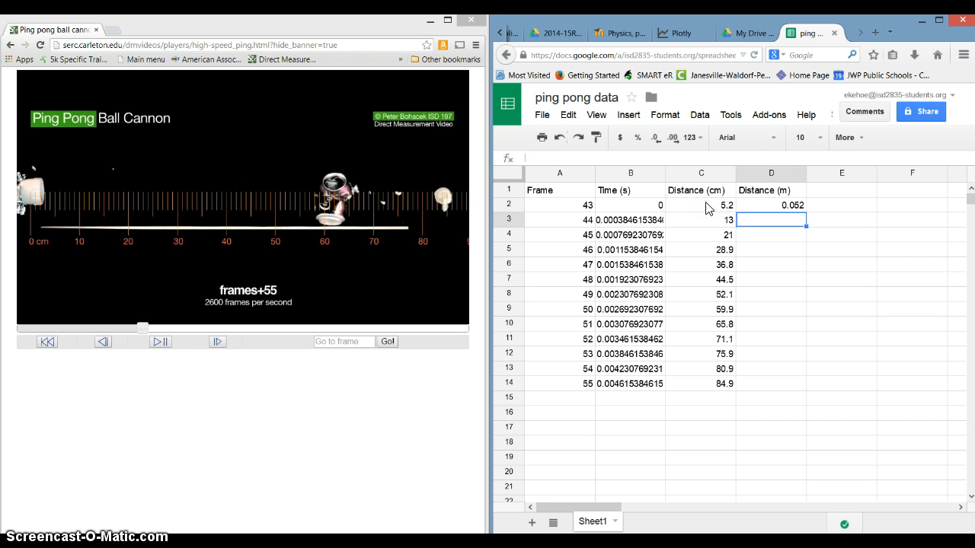
{"action": "left_click_drag", "start_coordinate": [763, 207], "coordinate": [766, 383]}
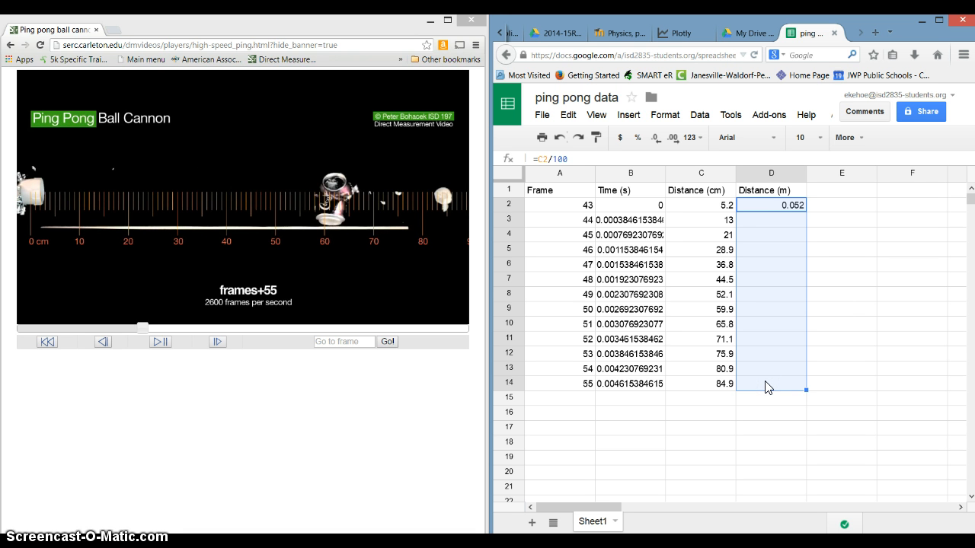
{"action": "key", "text": "ctrl+d"}
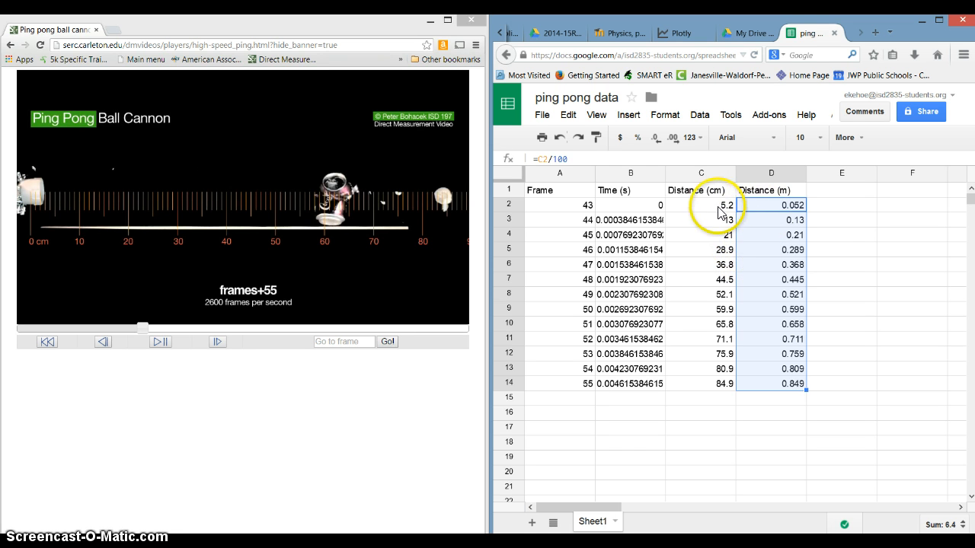
Switch to Plotly and import the ping pong data spreadsheet from Google Drive
{"action": "left_click", "coordinate": [818, 221]}
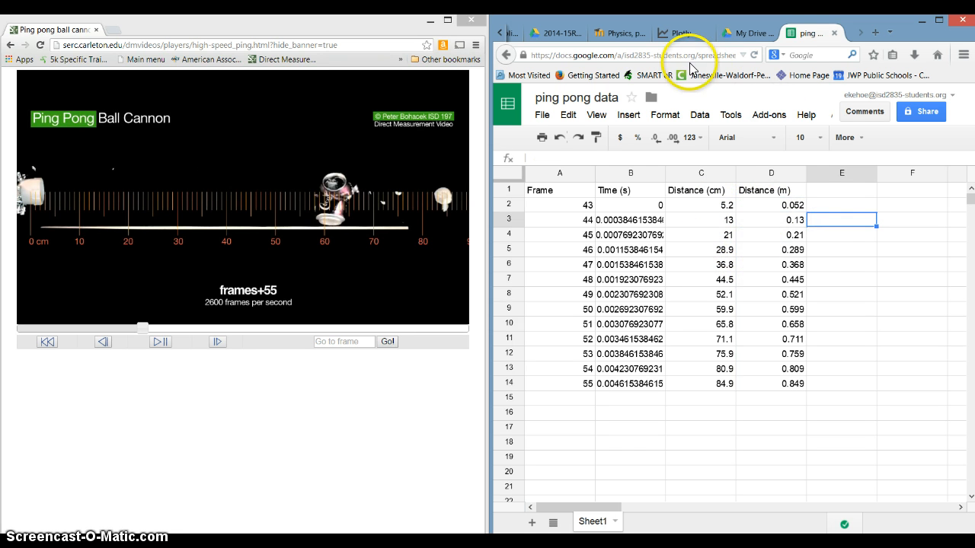
{"action": "left_click", "coordinate": [681, 35]}
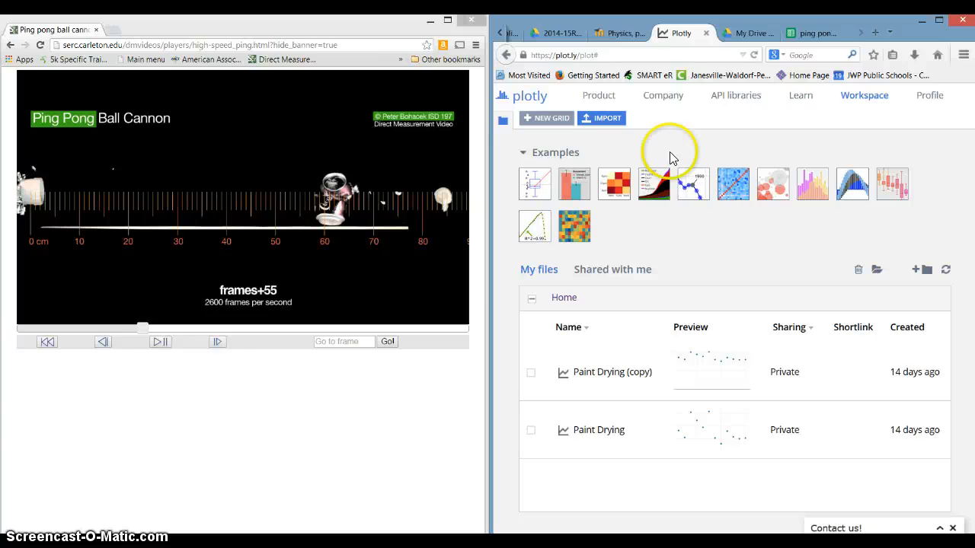
{"action": "left_click", "coordinate": [600, 122]}
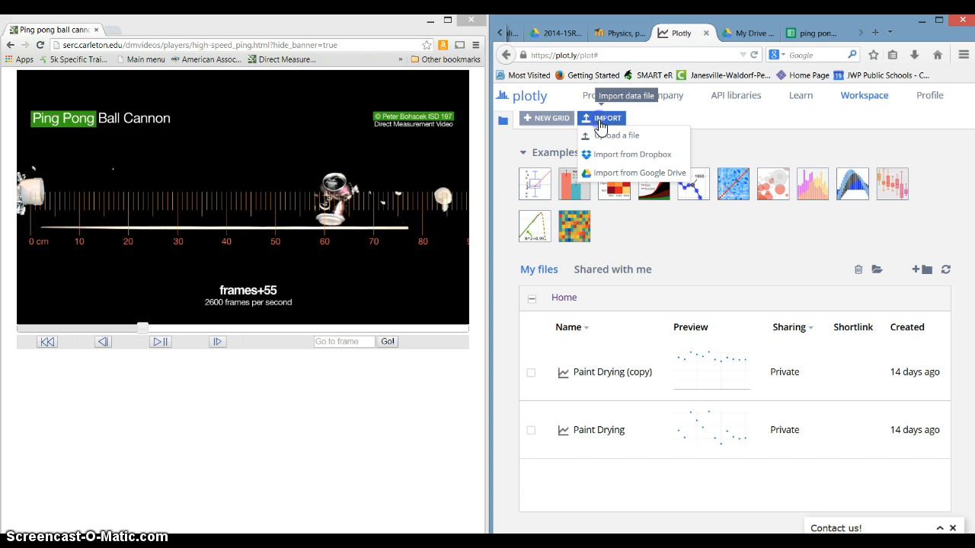
{"action": "left_click", "coordinate": [600, 175]}
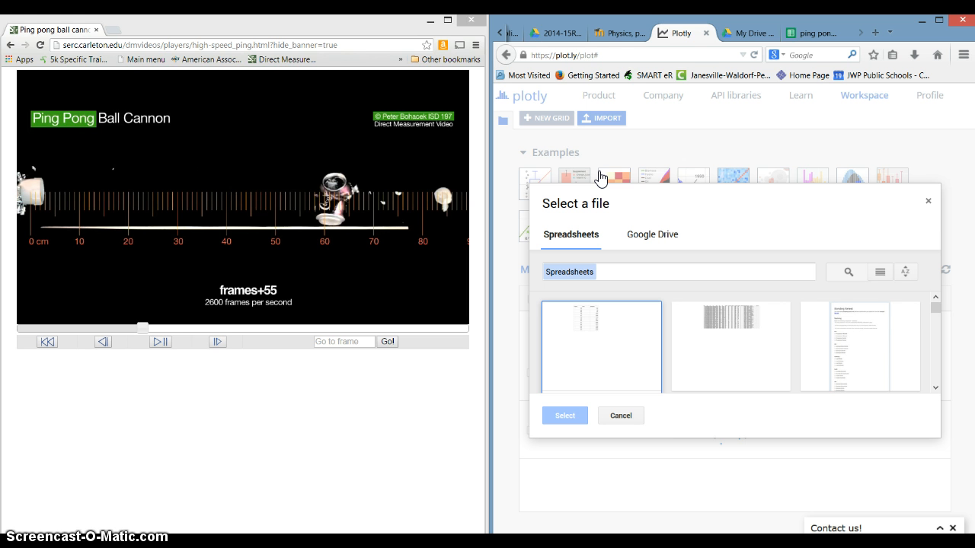
{"action": "left_click", "coordinate": [935, 390]}
{"action": "double_click", "coordinate": [631, 340]}
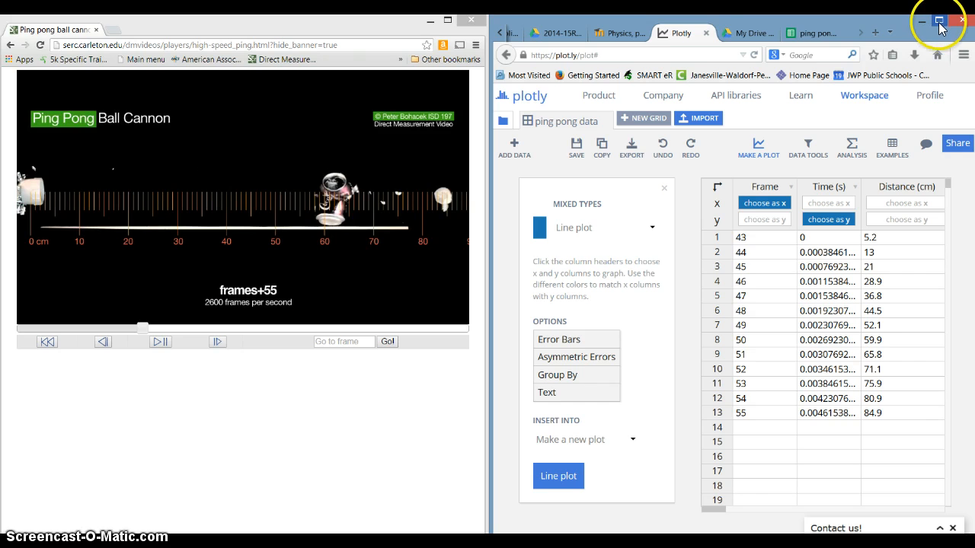
Maximize the browser window and assign only Time (s) as x and Distance (m) as y, clearing the other axis choices
{"action": "left_click", "coordinate": [939, 27]}
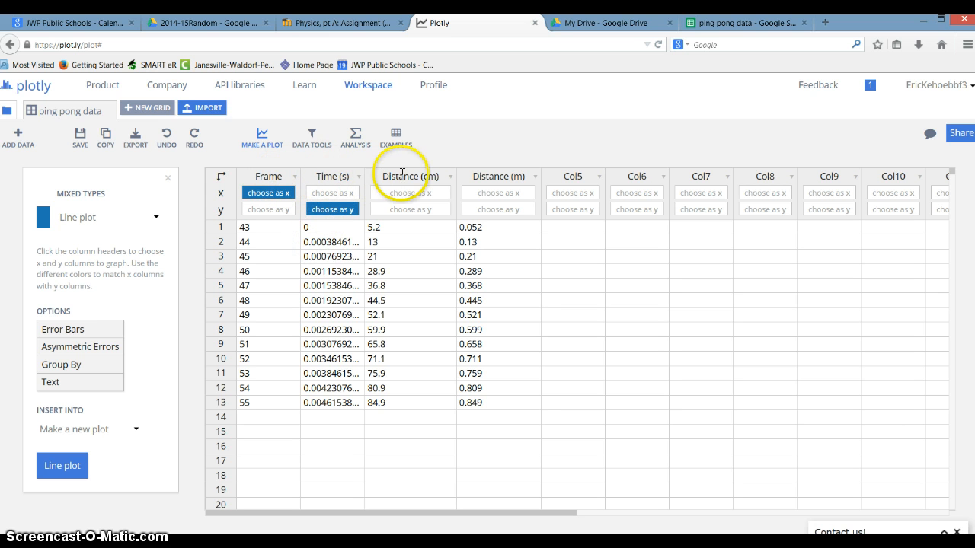
{"action": "left_click", "coordinate": [343, 197]}
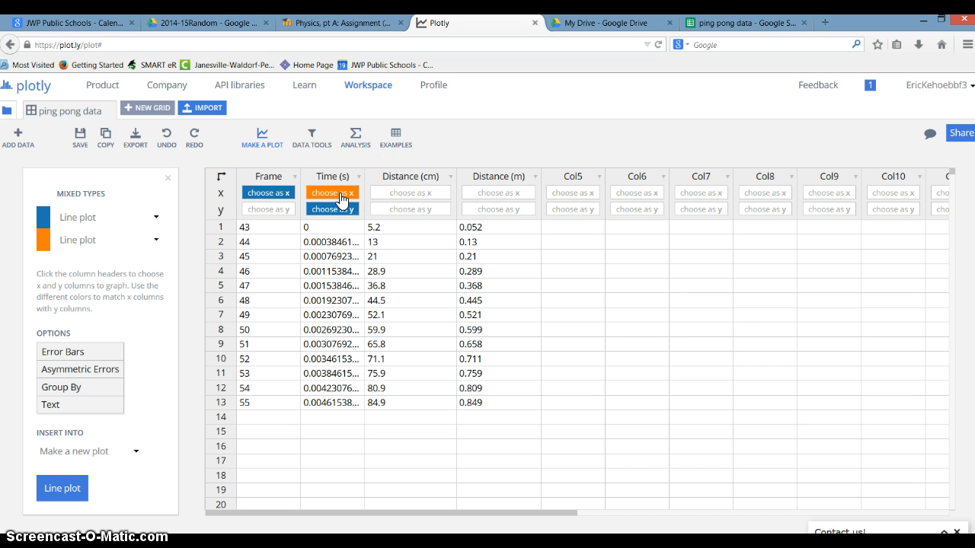
{"action": "left_click", "coordinate": [285, 197]}
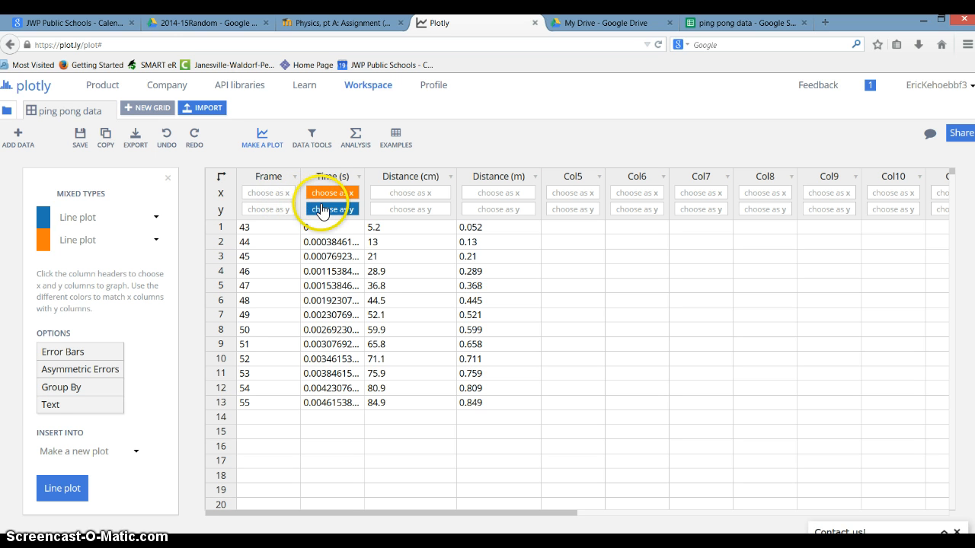
{"action": "left_click", "coordinate": [323, 211]}
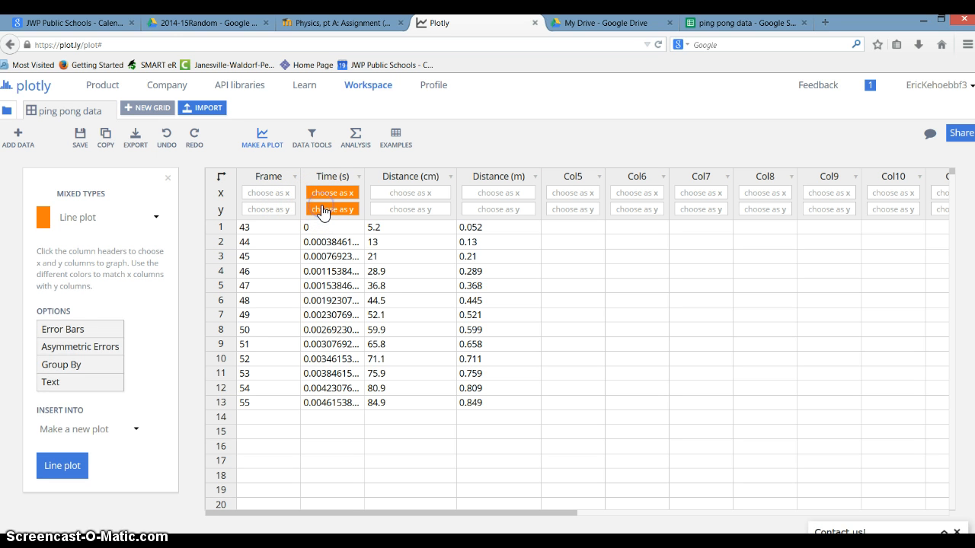
{"action": "left_click", "coordinate": [469, 212]}
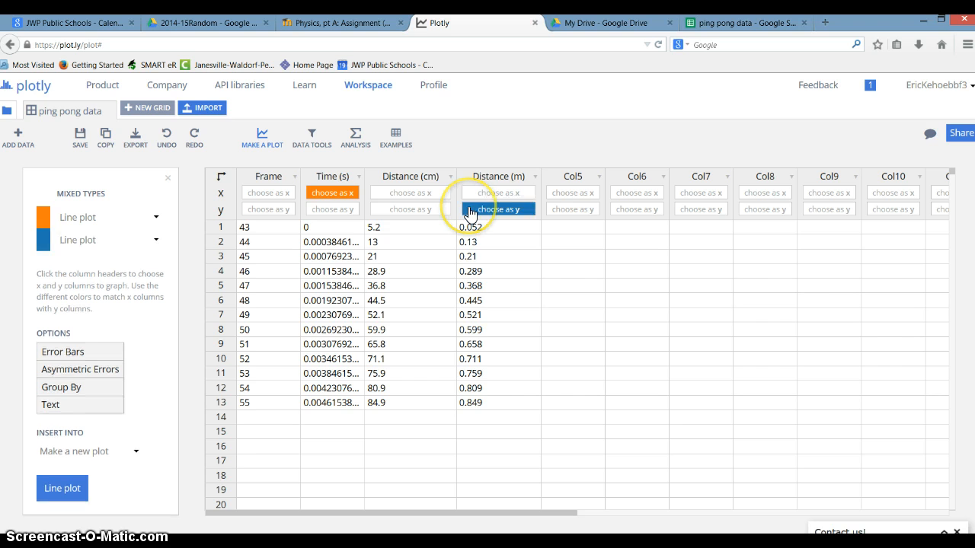
{"action": "left_click", "coordinate": [470, 211]}
{"action": "left_click", "coordinate": [470, 212]}
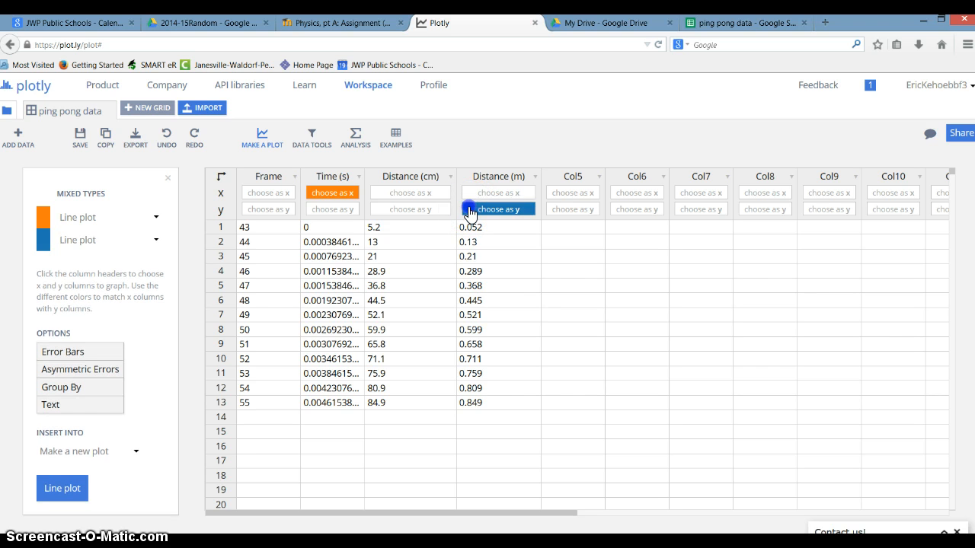
{"action": "left_click", "coordinate": [470, 211]}
{"action": "left_click", "coordinate": [347, 193]}
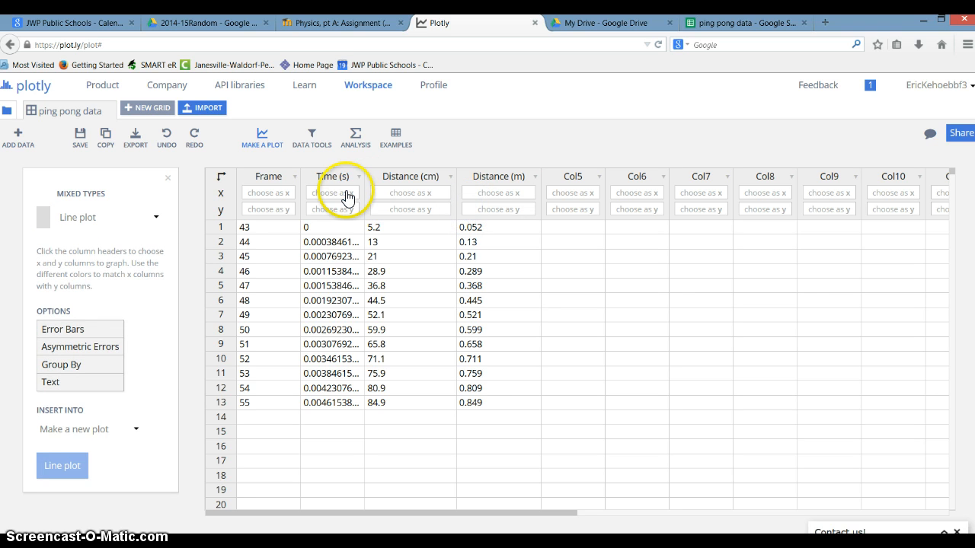
{"action": "left_click", "coordinate": [346, 193]}
{"action": "left_click", "coordinate": [478, 215]}
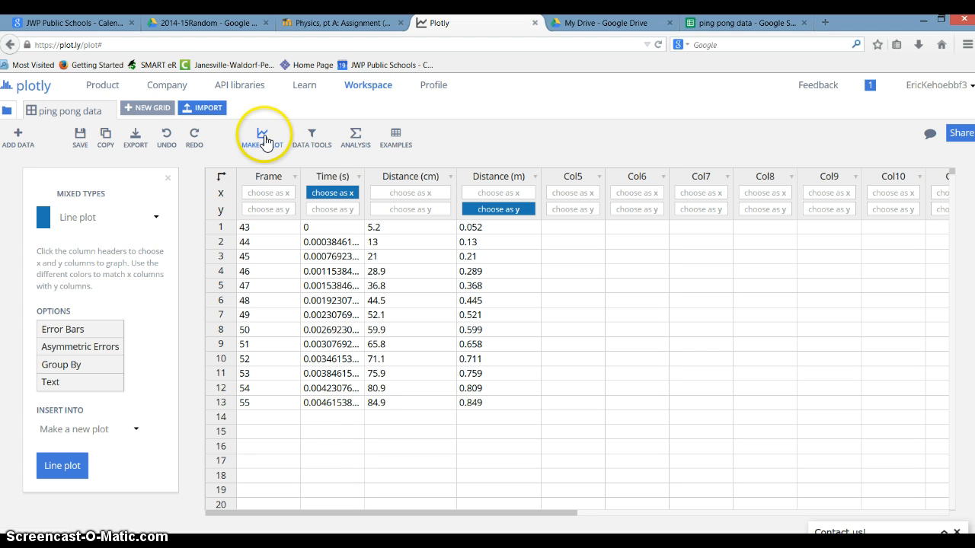
Create a new scatter plot of Distance (m) against Time (s)
{"action": "left_click", "coordinate": [265, 139]}
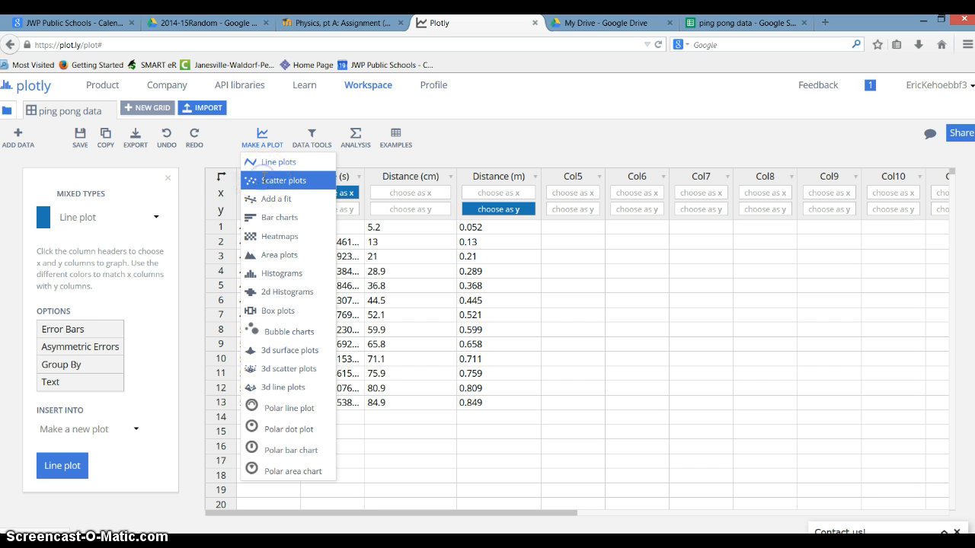
{"action": "left_click", "coordinate": [264, 180]}
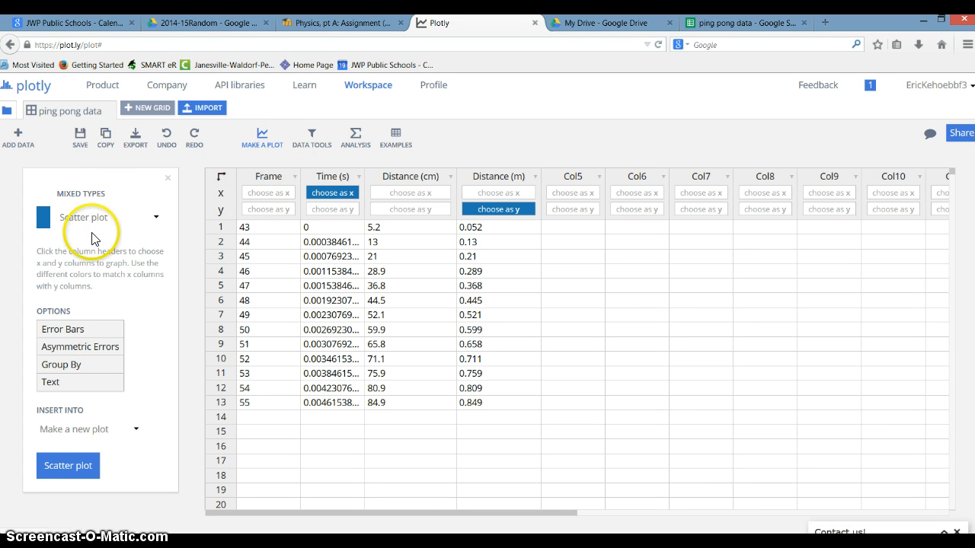
{"action": "left_click", "coordinate": [151, 220]}
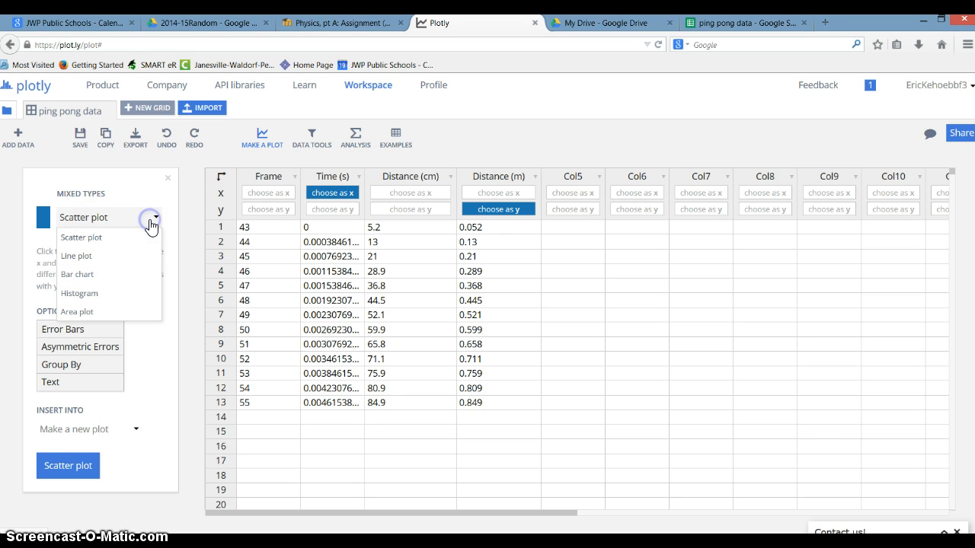
{"action": "left_click", "coordinate": [95, 238]}
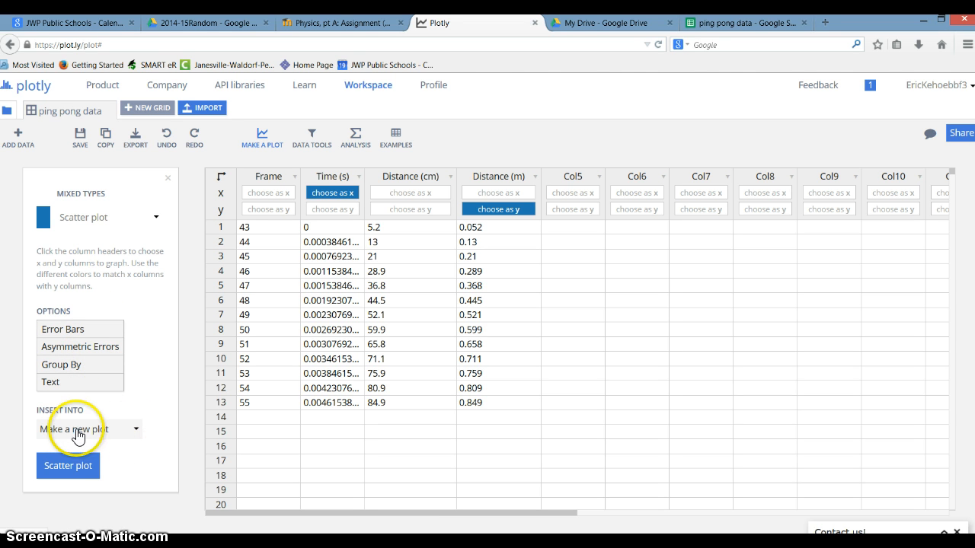
{"action": "left_click", "coordinate": [70, 466]}
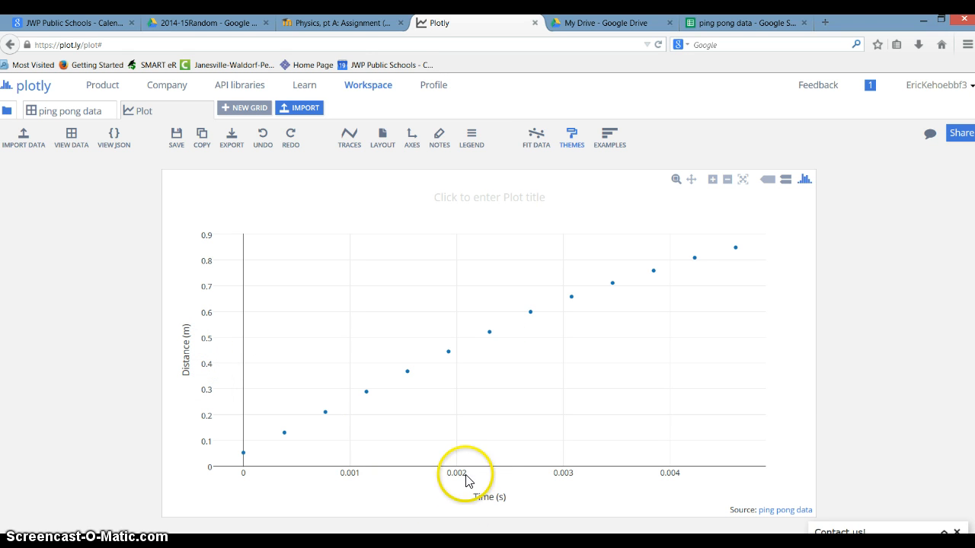
Add a predefined Quadratic fit to the Distance (m) trace and run it
{"action": "left_click", "coordinate": [536, 143]}
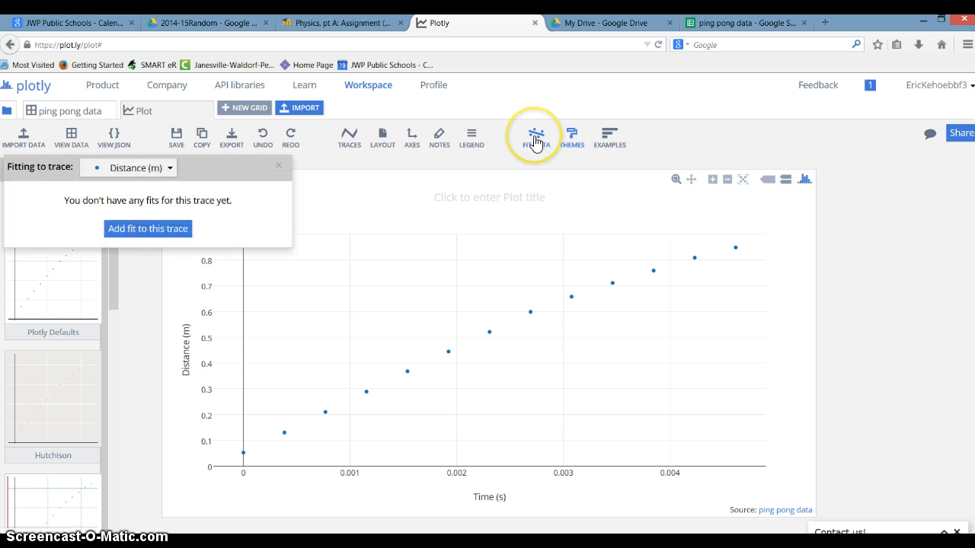
{"action": "left_click", "coordinate": [160, 239]}
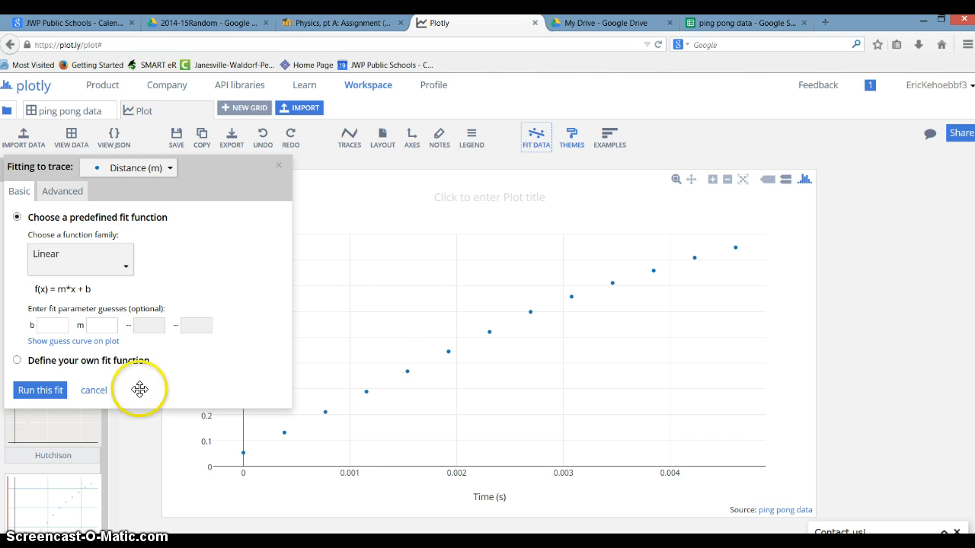
{"action": "left_click", "coordinate": [120, 276]}
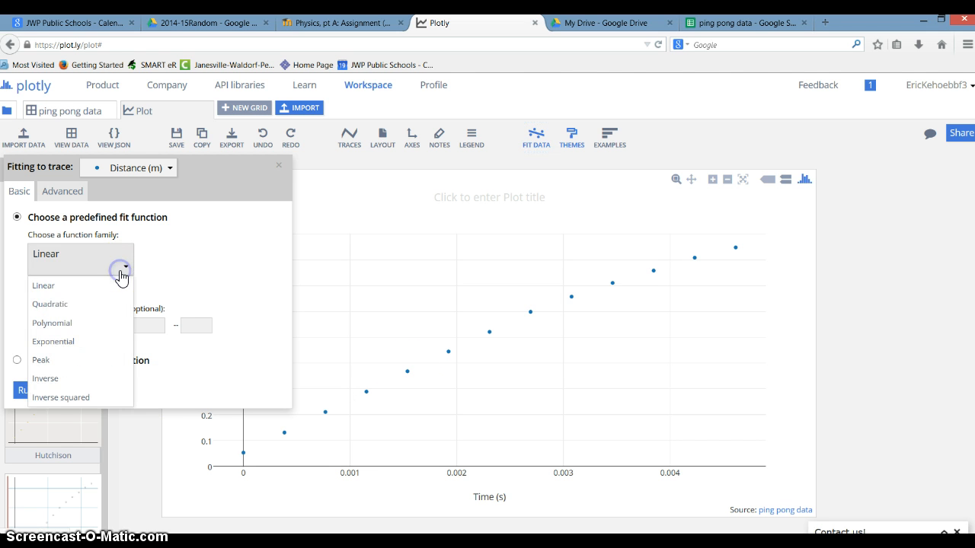
{"action": "left_click", "coordinate": [74, 306]}
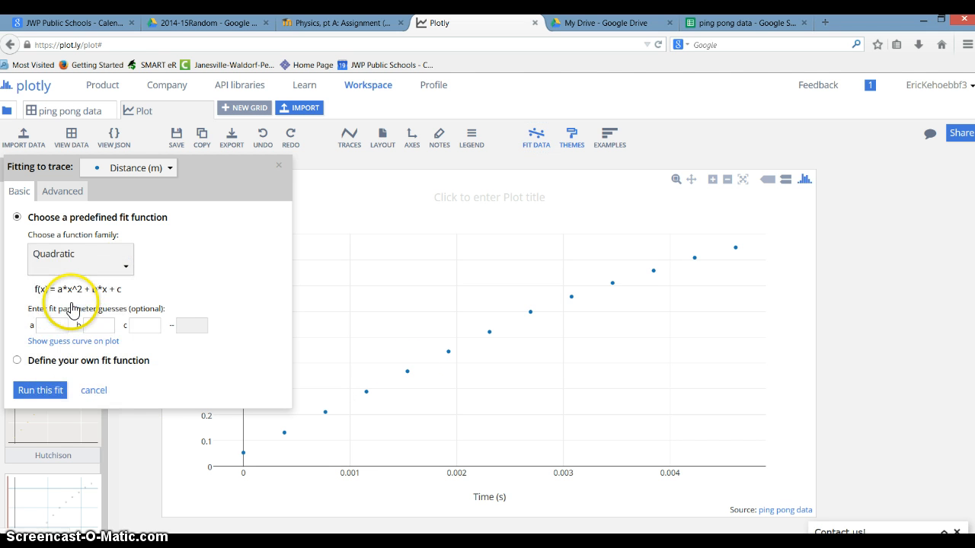
{"action": "left_click", "coordinate": [29, 391]}
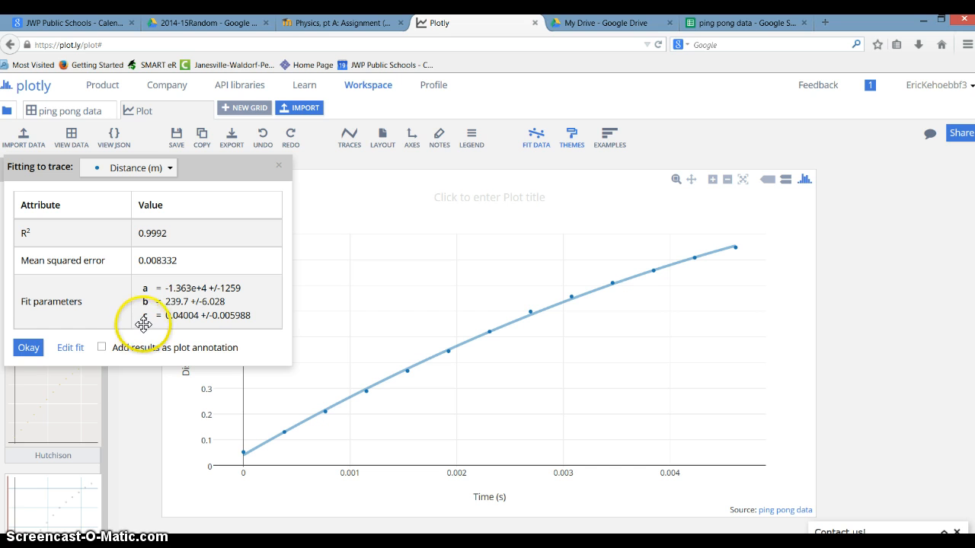
Add the fit results as a plot annotation and move its text above the curve, clear of the data points
{"action": "left_click", "coordinate": [103, 349]}
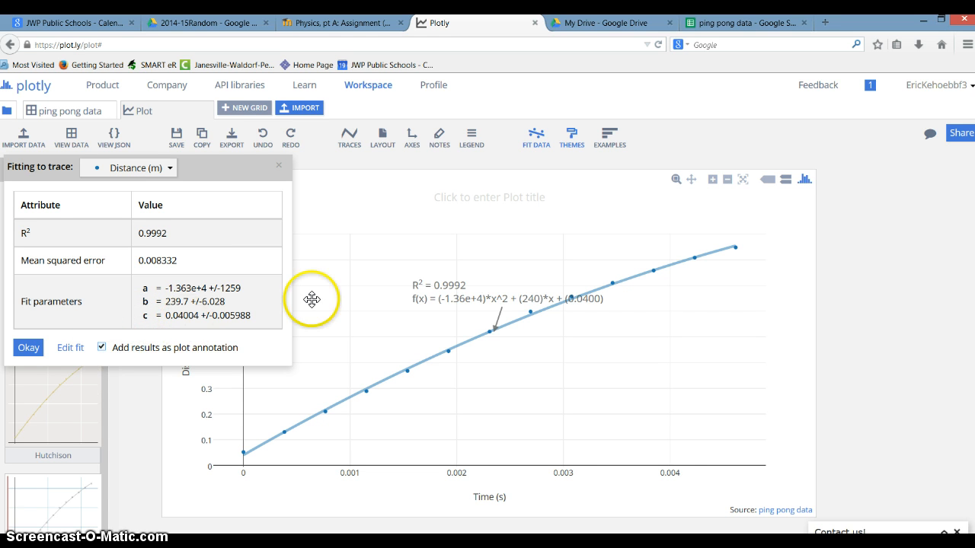
{"action": "left_click", "coordinate": [29, 348]}
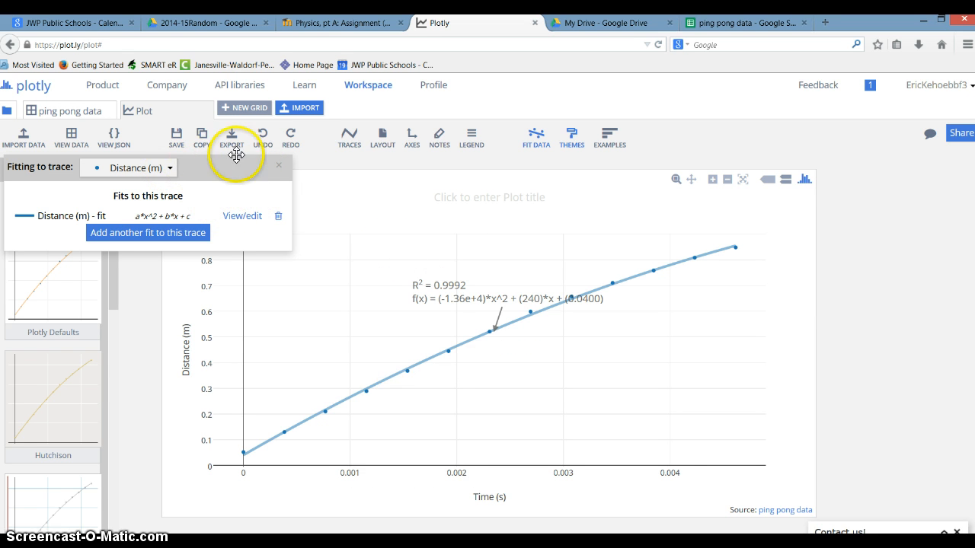
{"action": "left_click", "coordinate": [276, 169]}
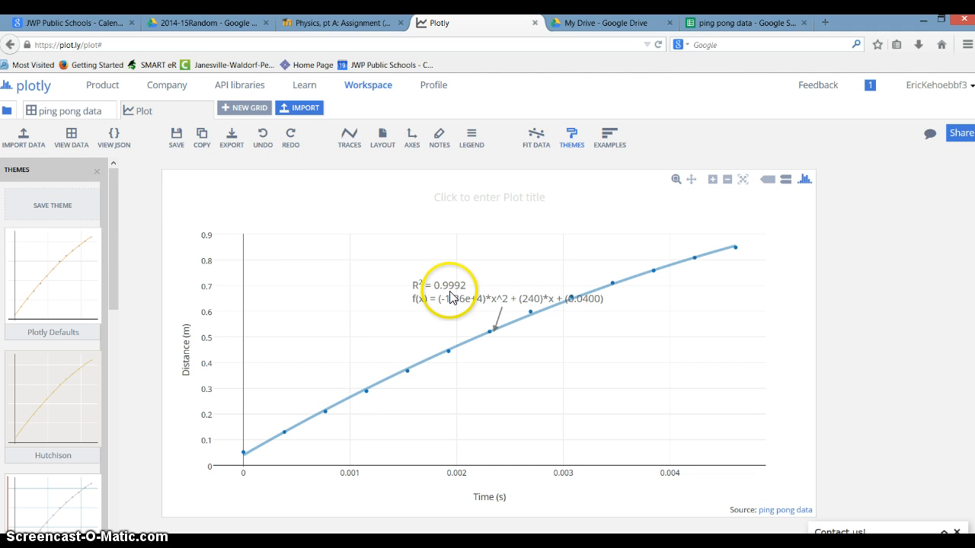
{"action": "left_click_drag", "start_coordinate": [431, 289], "coordinate": [369, 270]}
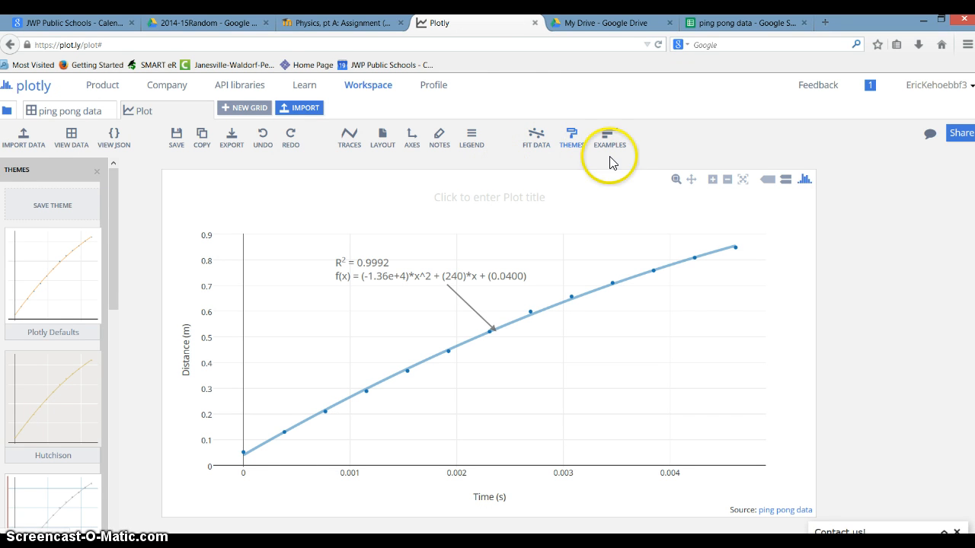
Review the ping pong data grid behind the plot and return to the plot
{"action": "left_click", "coordinate": [82, 113]}
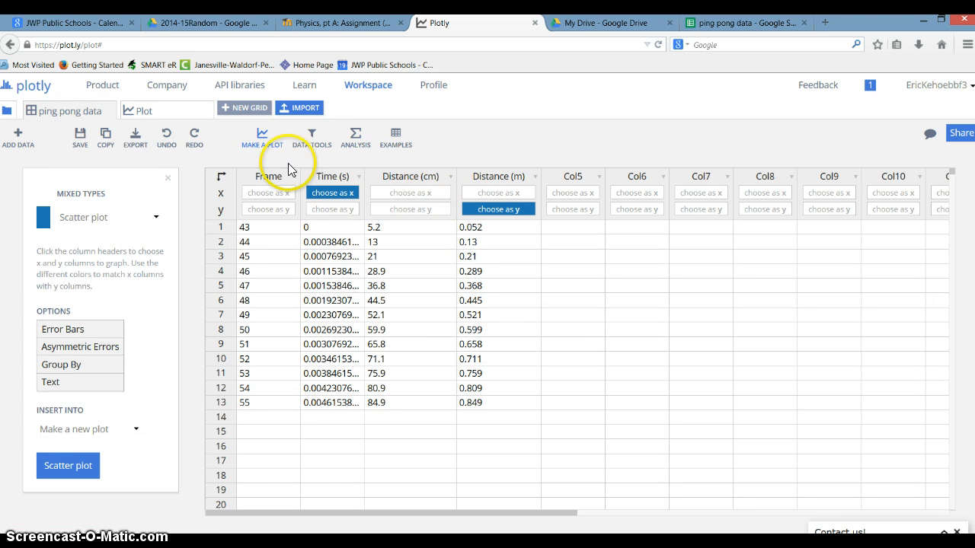
{"action": "left_click", "coordinate": [162, 111]}
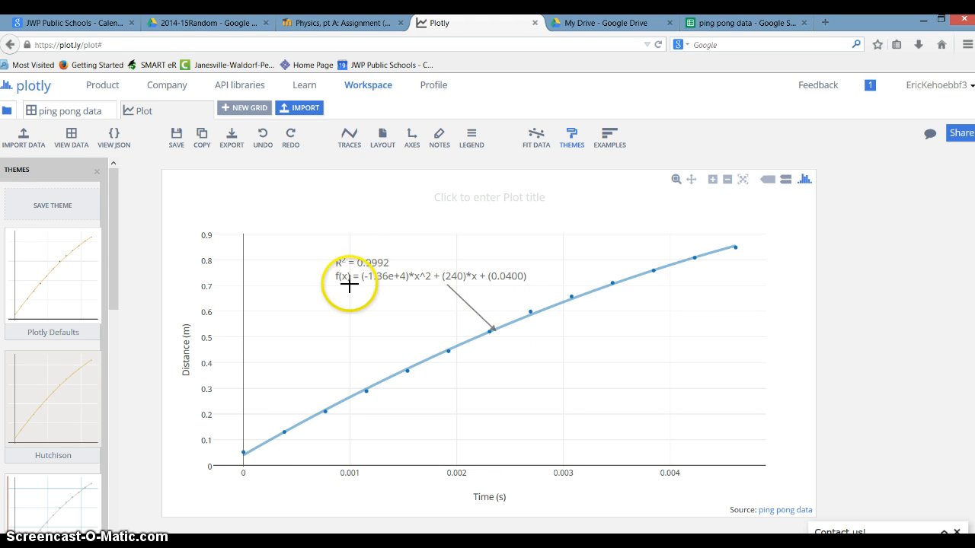
Switch to Chrome, maximize it, go back to the student video library and open the Ball on ramp 2 video
{"action": "key", "text": "alt+Tab"}
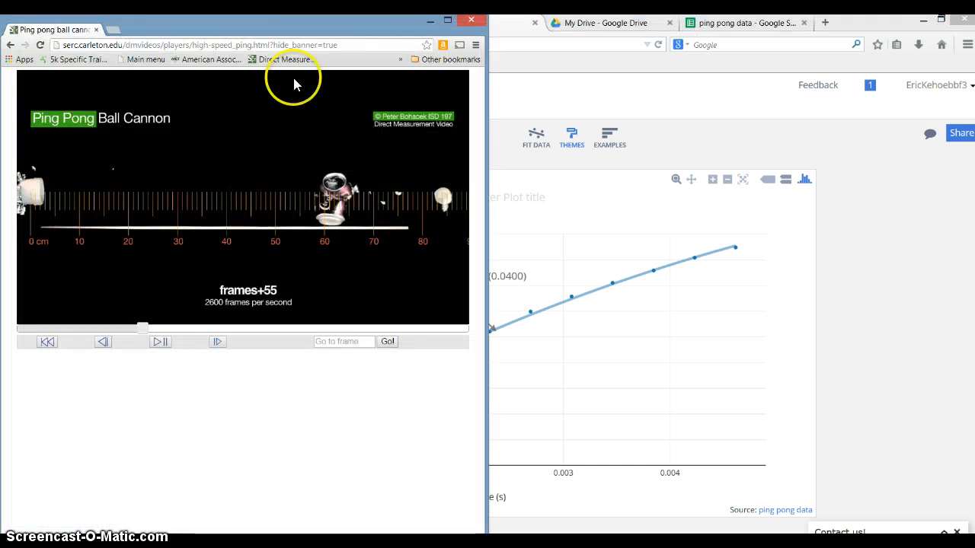
{"action": "left_click", "coordinate": [449, 21]}
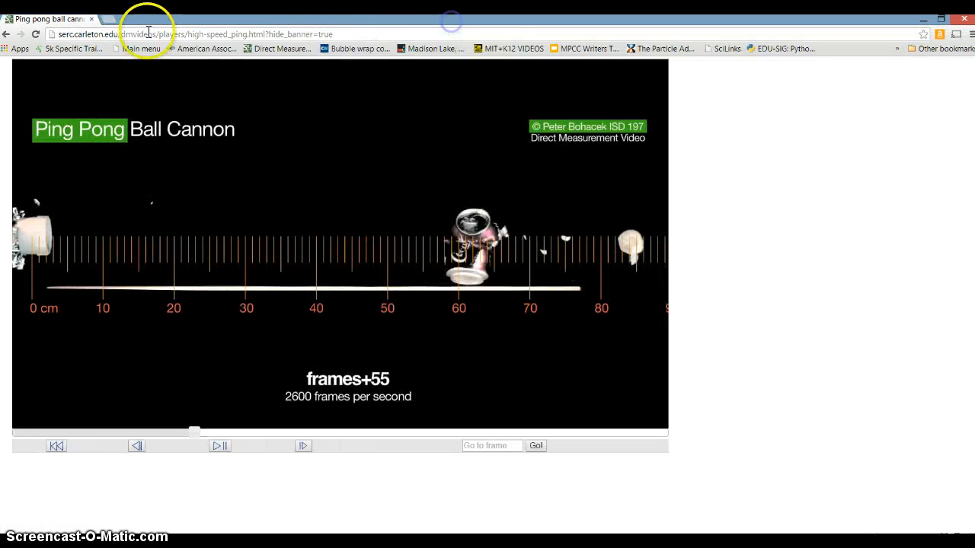
{"action": "left_click", "coordinate": [5, 34]}
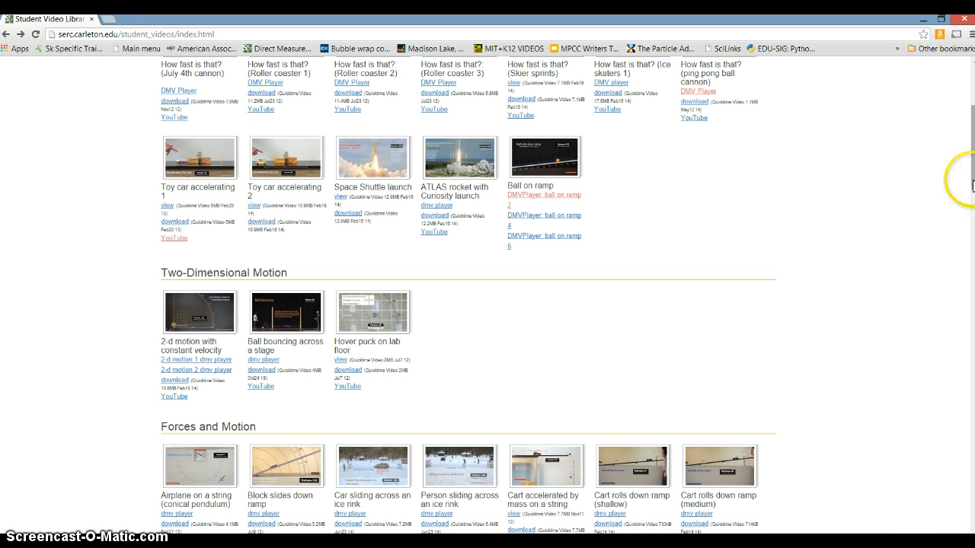
{"action": "left_click_drag", "start_coordinate": [973, 183], "coordinate": [971, 159]}
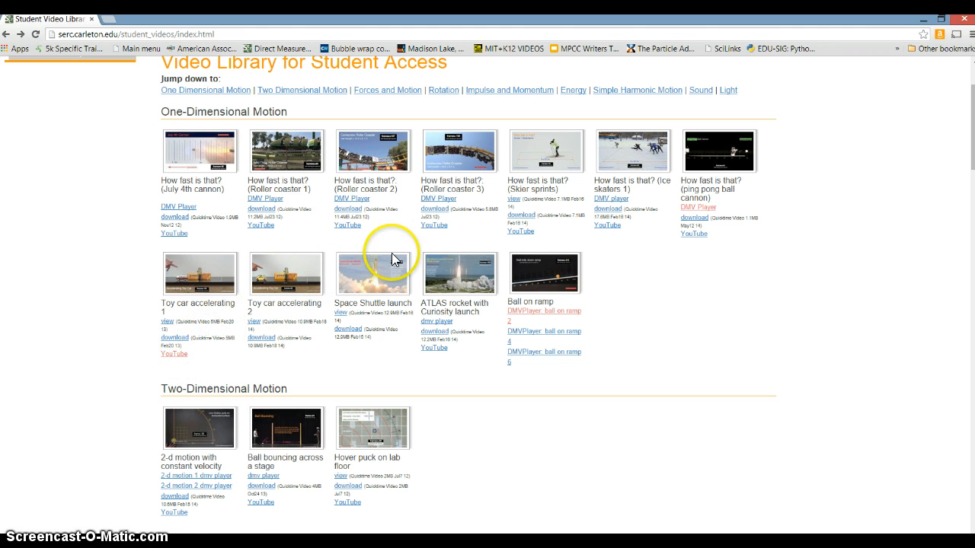
{"action": "left_click", "coordinate": [529, 317]}
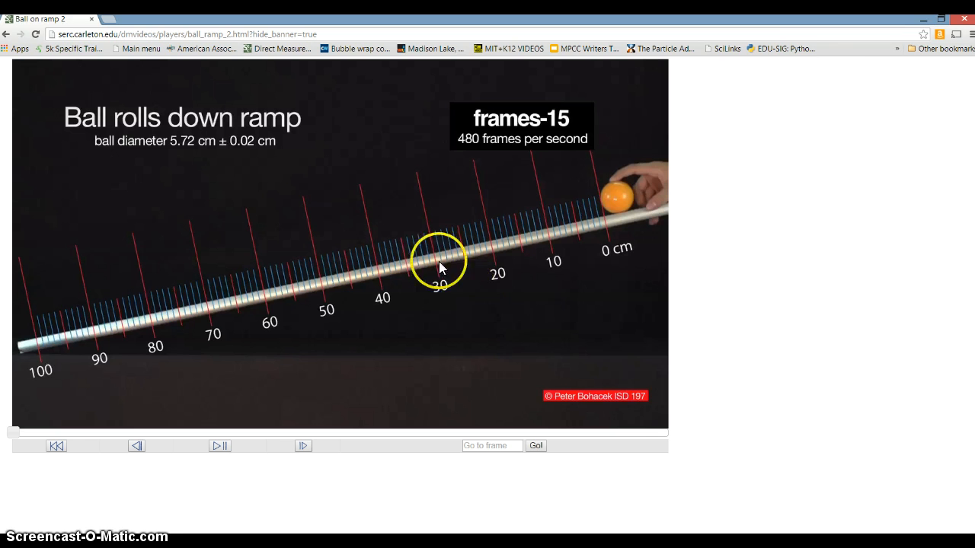